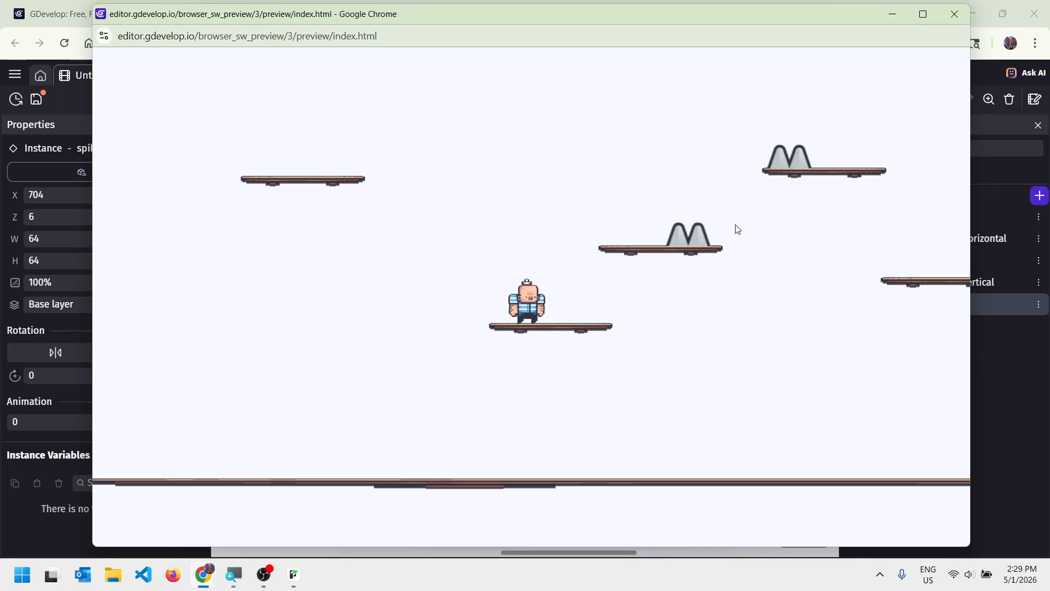
Close the game preview and review the event that repositions Big_Guy when he collides with the spikes.
{"action": "left_click", "coordinate": [955, 17]}
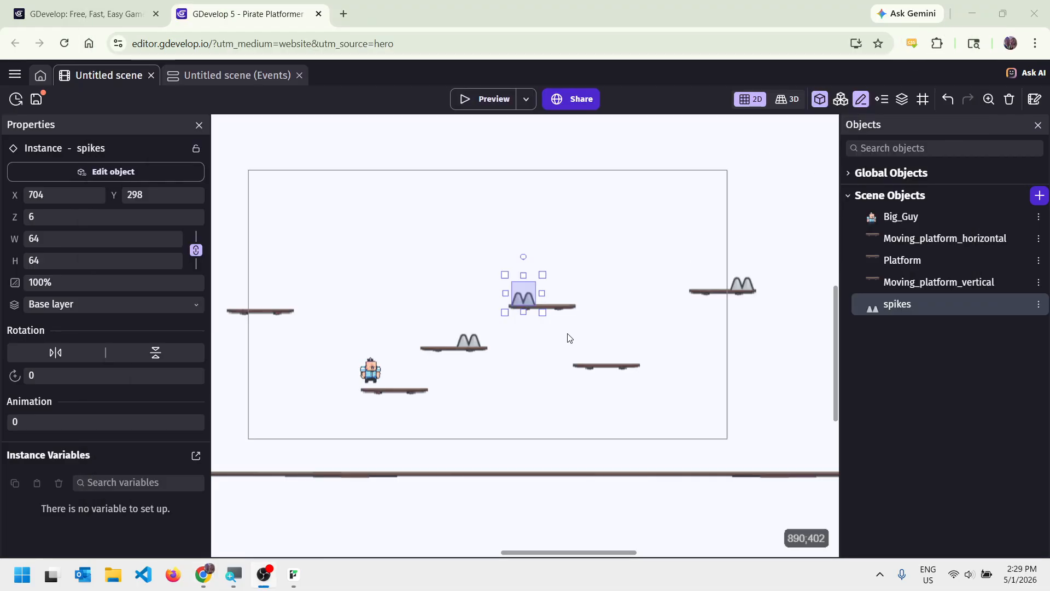
{"action": "left_click", "coordinate": [232, 74]}
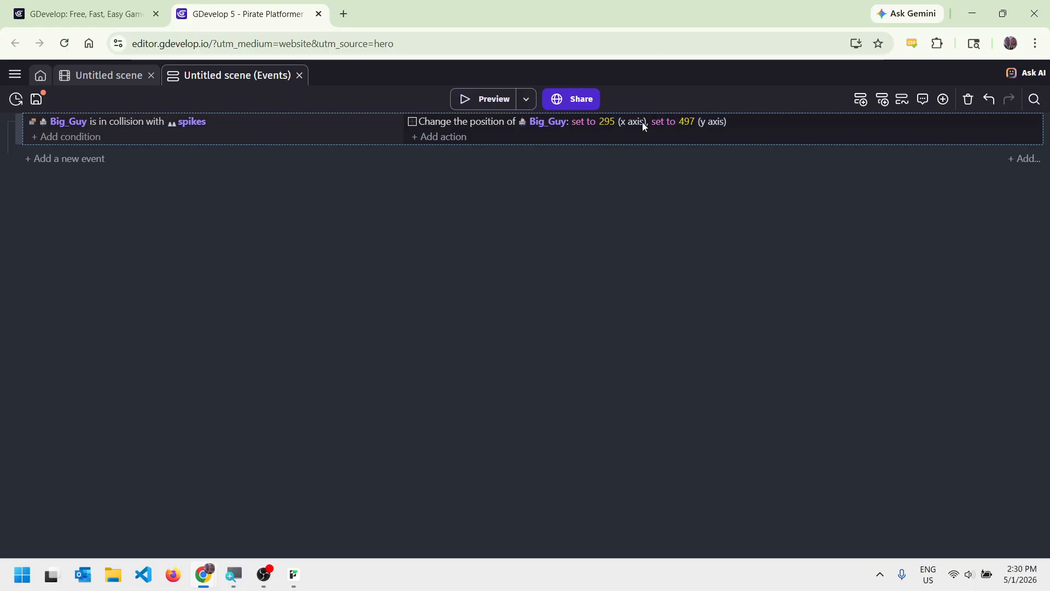
{"action": "left_click", "coordinate": [108, 75]}
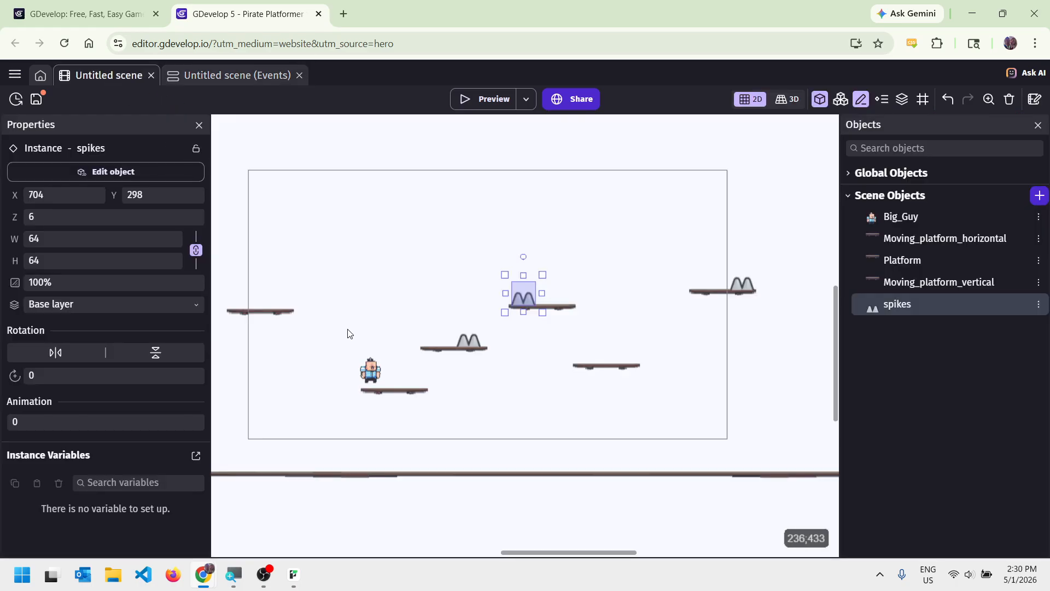
Create a new Sprite object from scratch and save a blank 32 × 32 px image for it in Piskel.
{"action": "left_click", "coordinate": [1038, 196]}
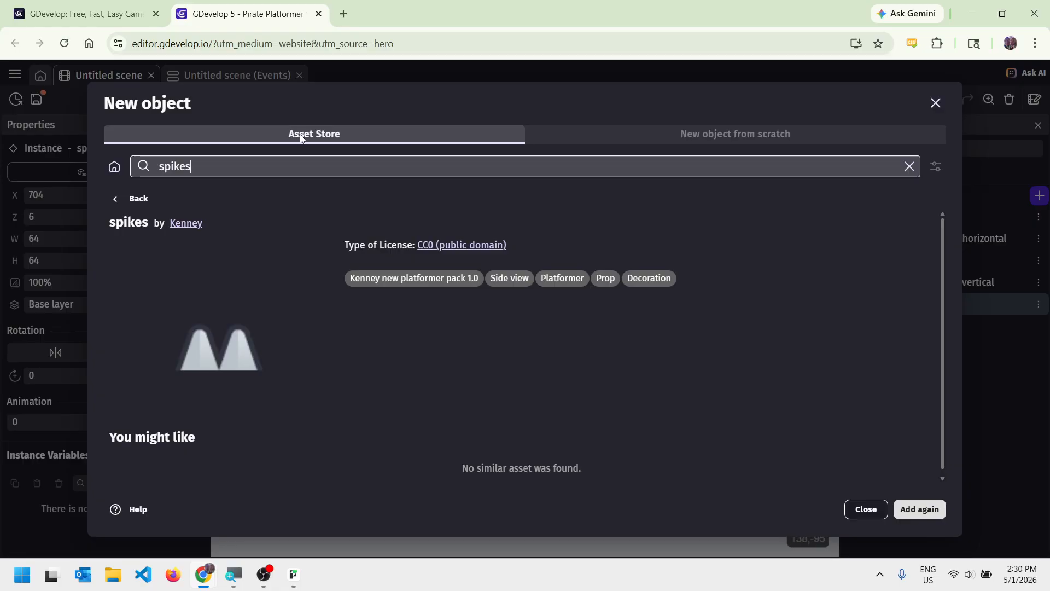
{"action": "left_click", "coordinate": [719, 134]}
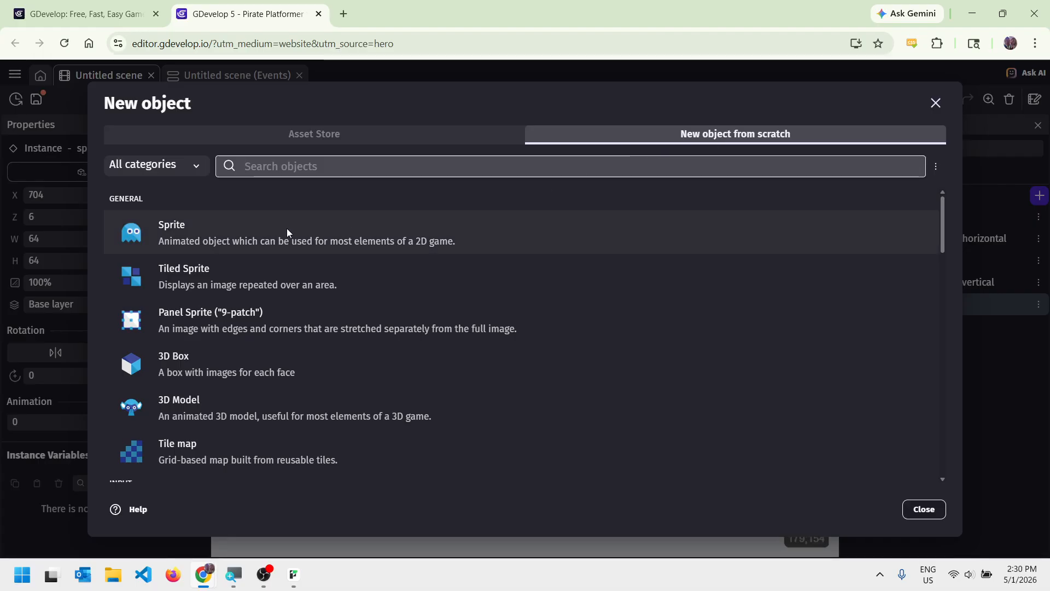
{"action": "left_click", "coordinate": [209, 233]}
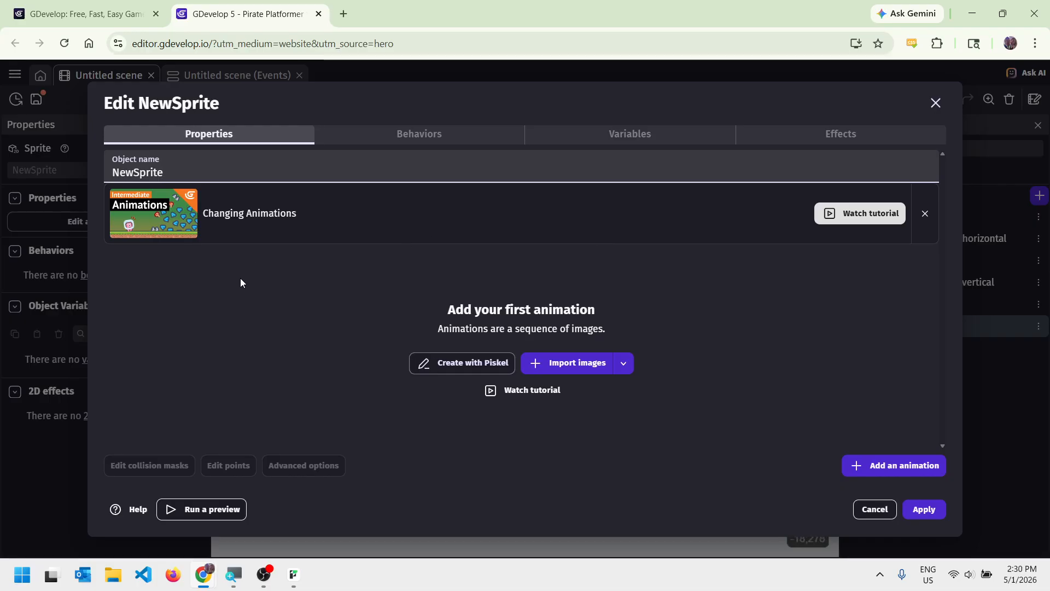
{"action": "left_click", "coordinate": [444, 366]}
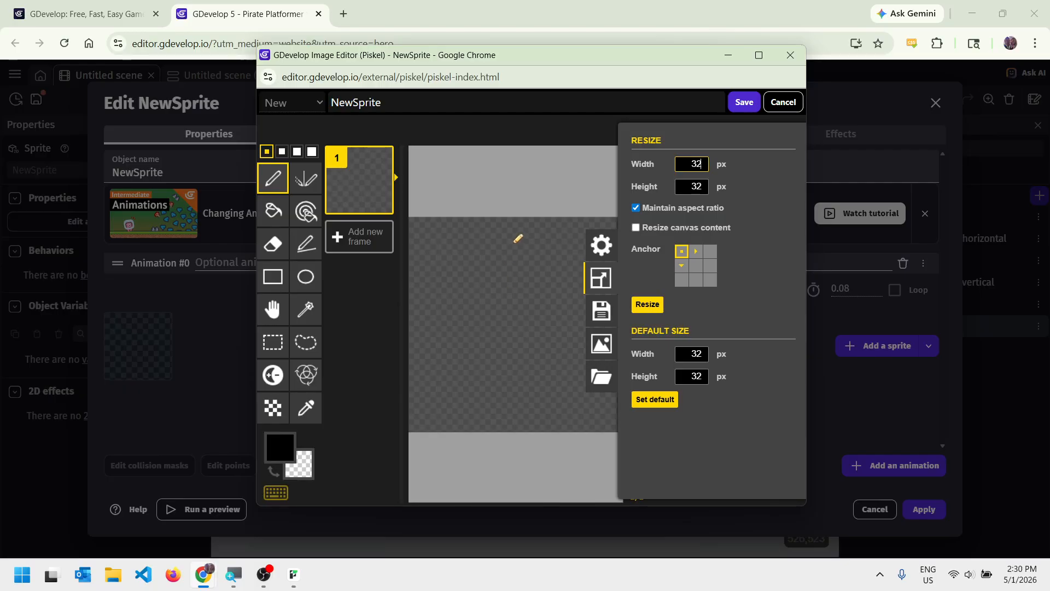
{"action": "left_click", "coordinate": [745, 104]}
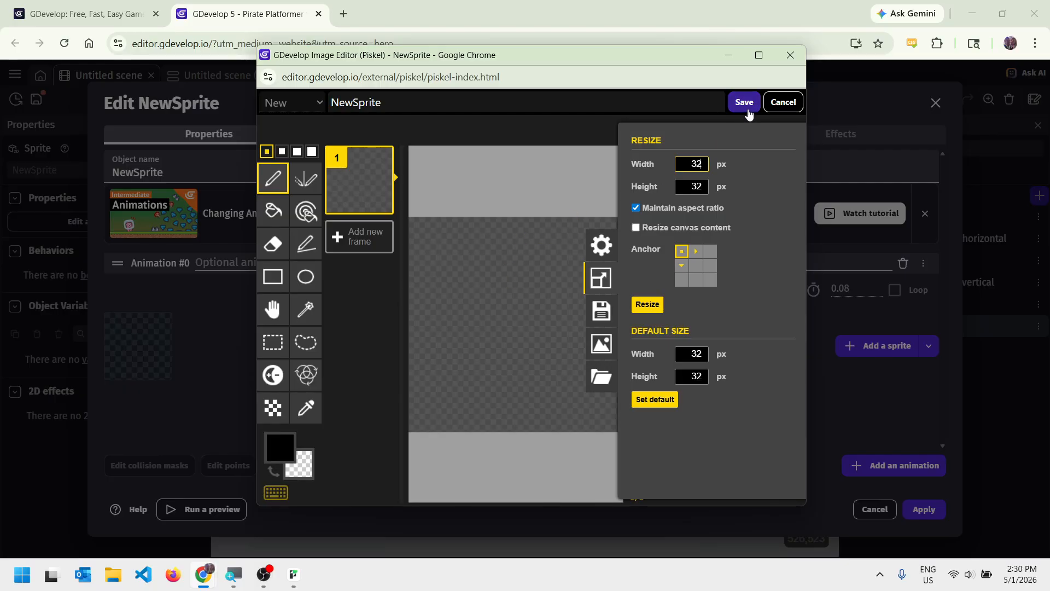
{"action": "left_click", "coordinate": [747, 107]}
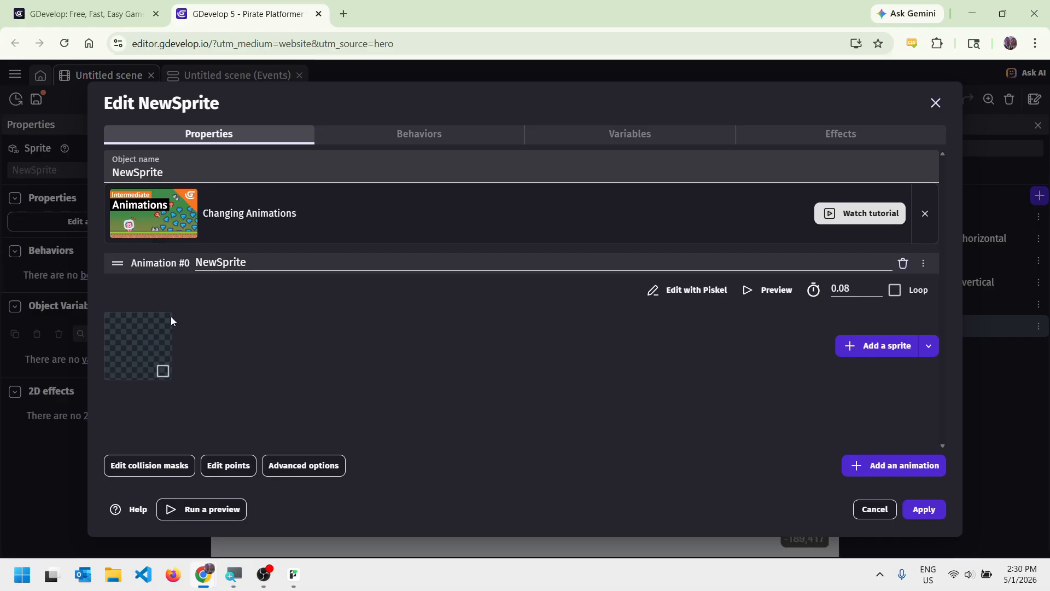
Name the new sprite object SpawnPoint and apply the changes.
{"action": "double_click", "coordinate": [137, 173]}
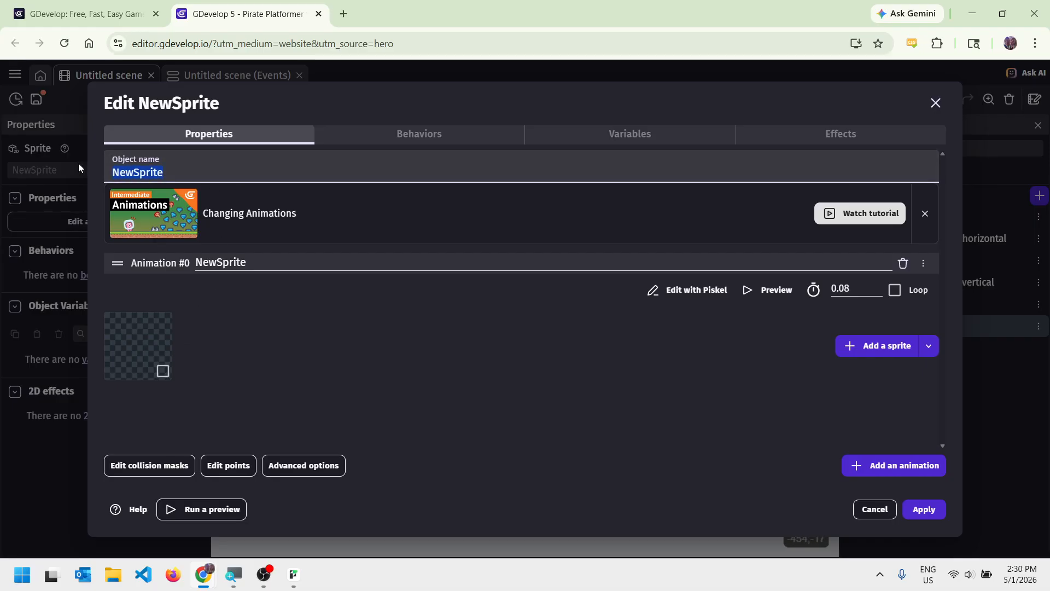
{"action": "type", "text": "Spaw"}
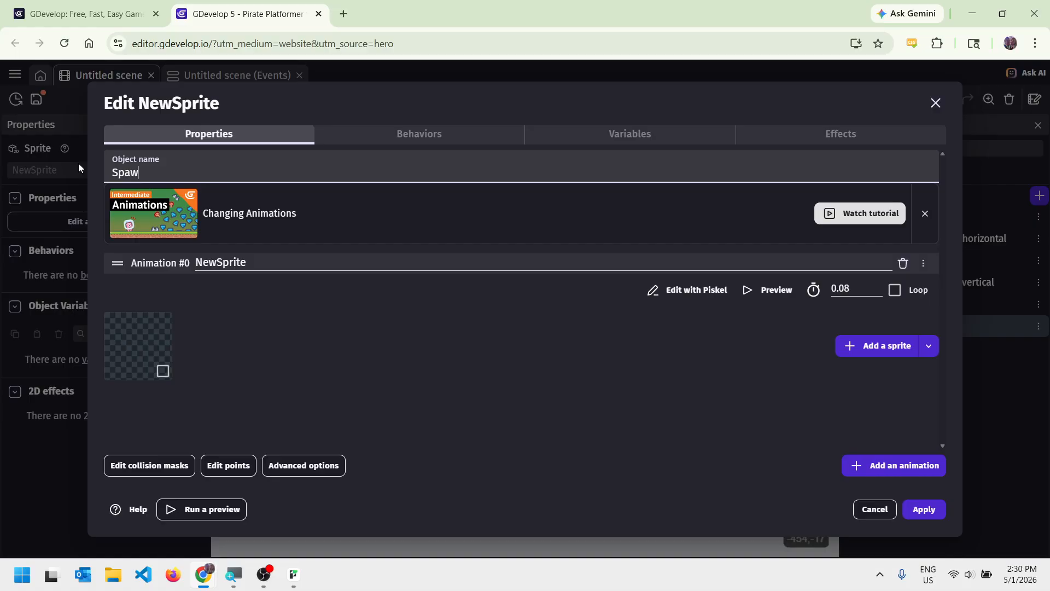
{"action": "type", "text": "nPoint"}
{"action": "left_click", "coordinate": [922, 509]}
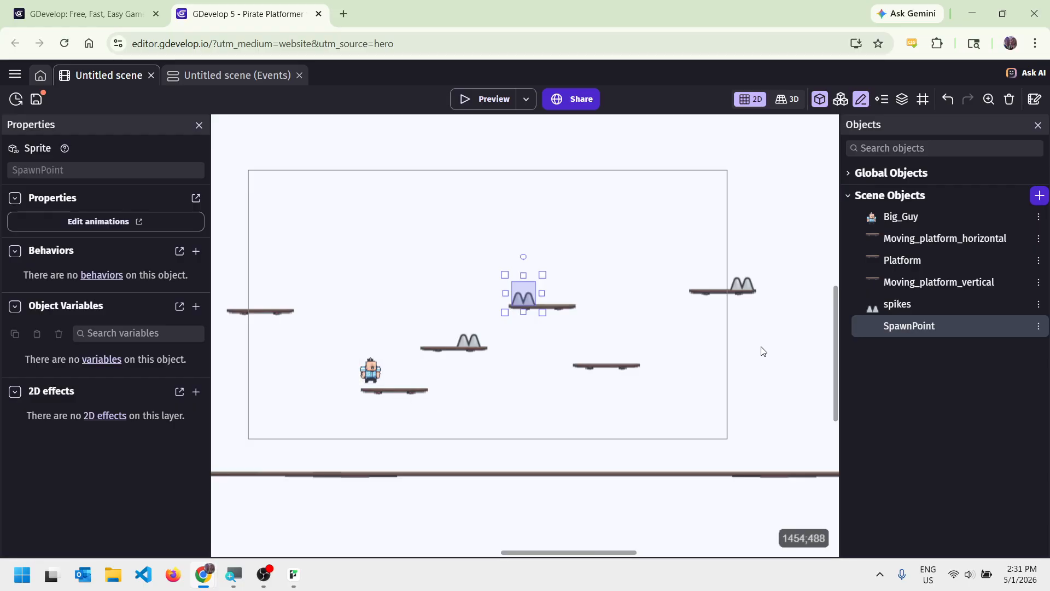
In the spikes collision event, set Big_Guy's X position to SpawnPoint.X().
{"action": "left_click", "coordinate": [231, 78]}
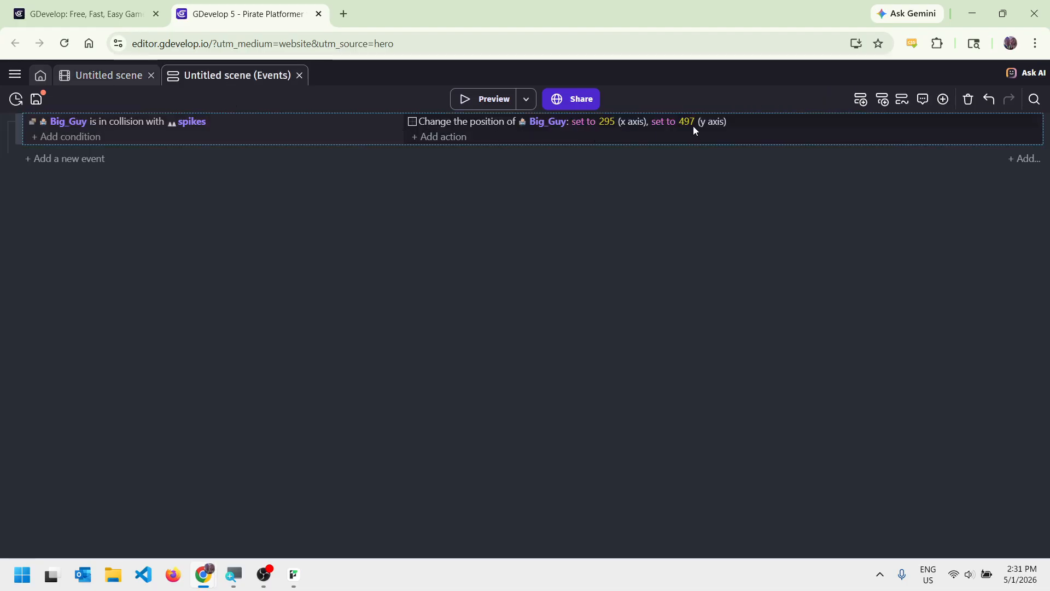
{"action": "left_click", "coordinate": [606, 123]}
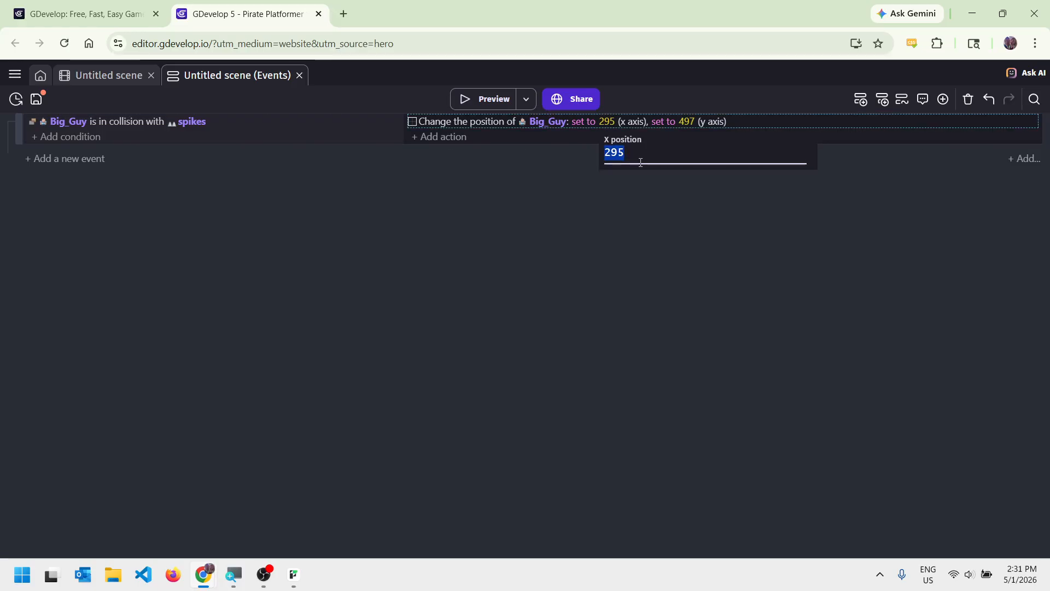
{"action": "key", "text": "BackSpace"}
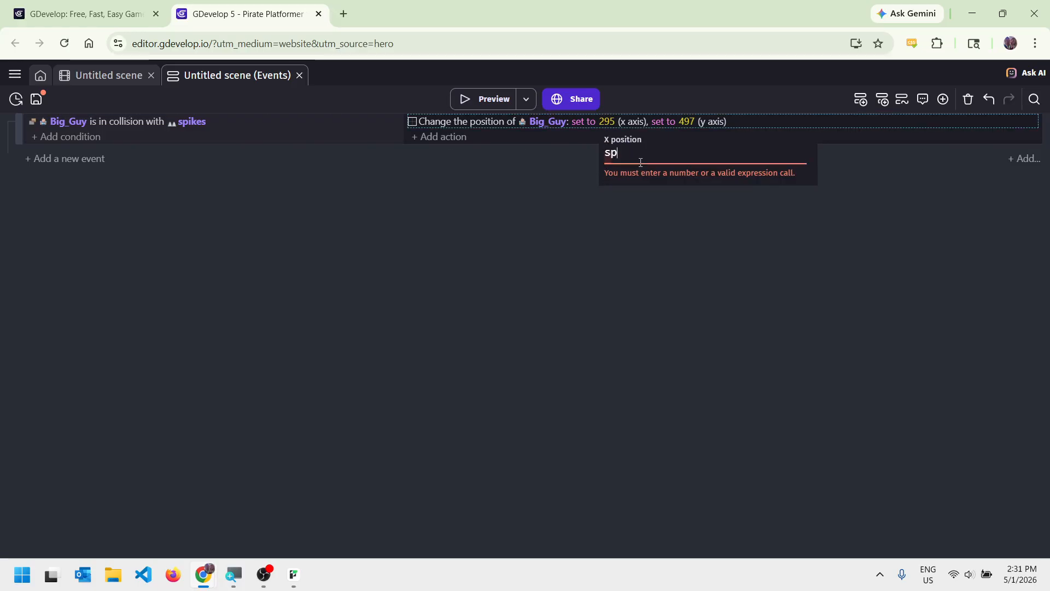
{"action": "type", "text": "sp"}
{"action": "key", "text": "Down"}
{"action": "key", "text": "Return"}
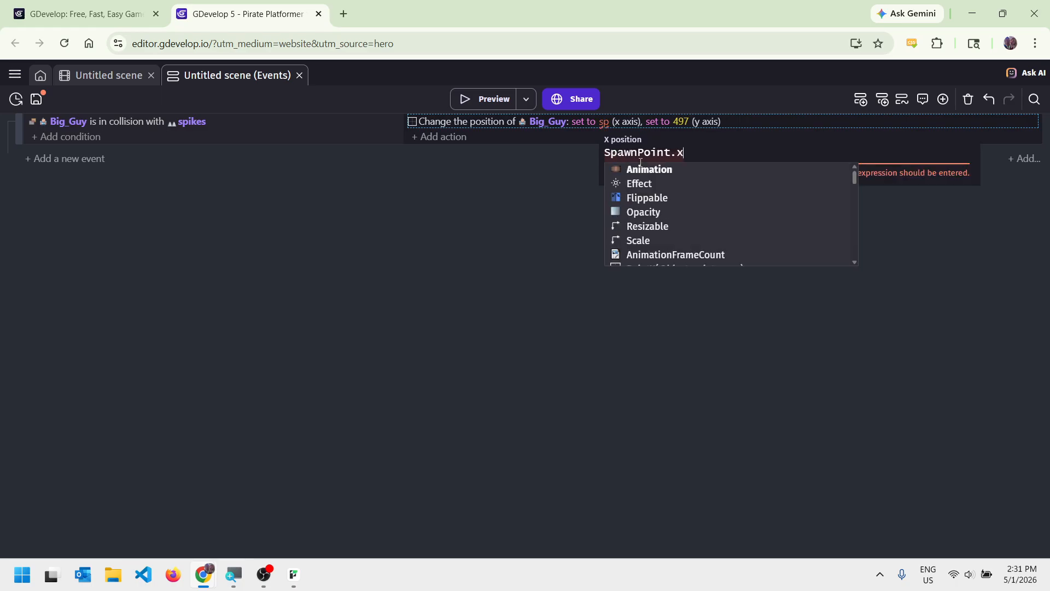
{"action": "key", "text": "Return"}
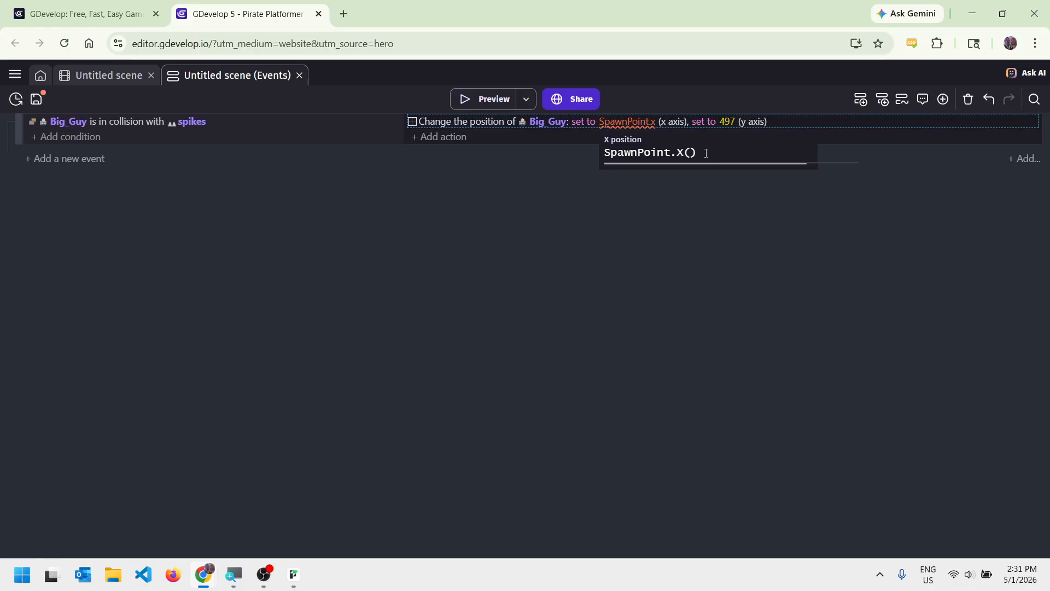
{"action": "left_click", "coordinate": [705, 198]}
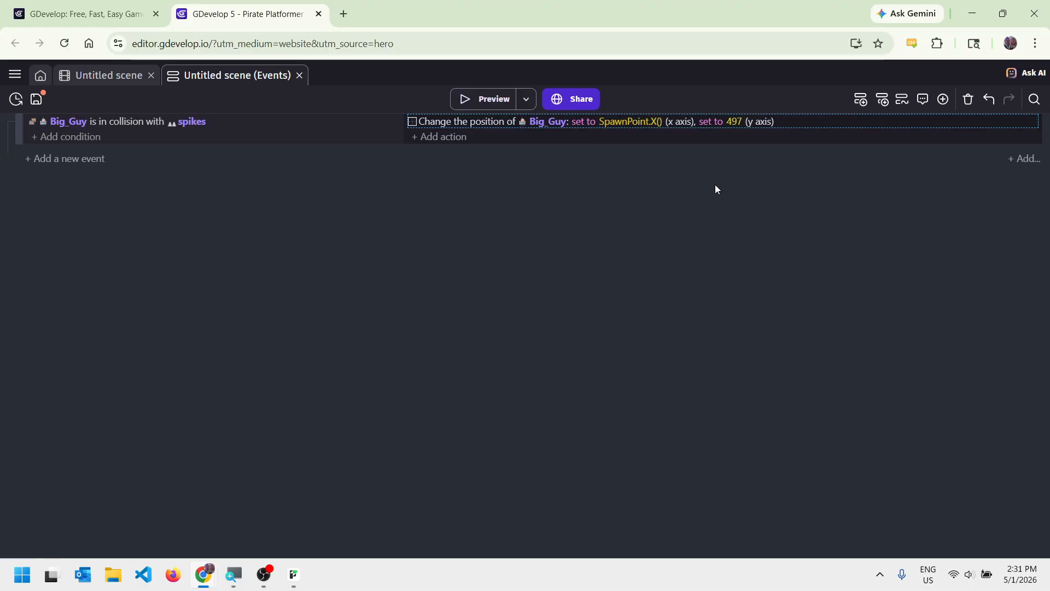
Set Big_Guy's Y position in the same action to SpawnPoint.Y().
{"action": "left_click", "coordinate": [736, 122]}
{"action": "type", "text": "sp"}
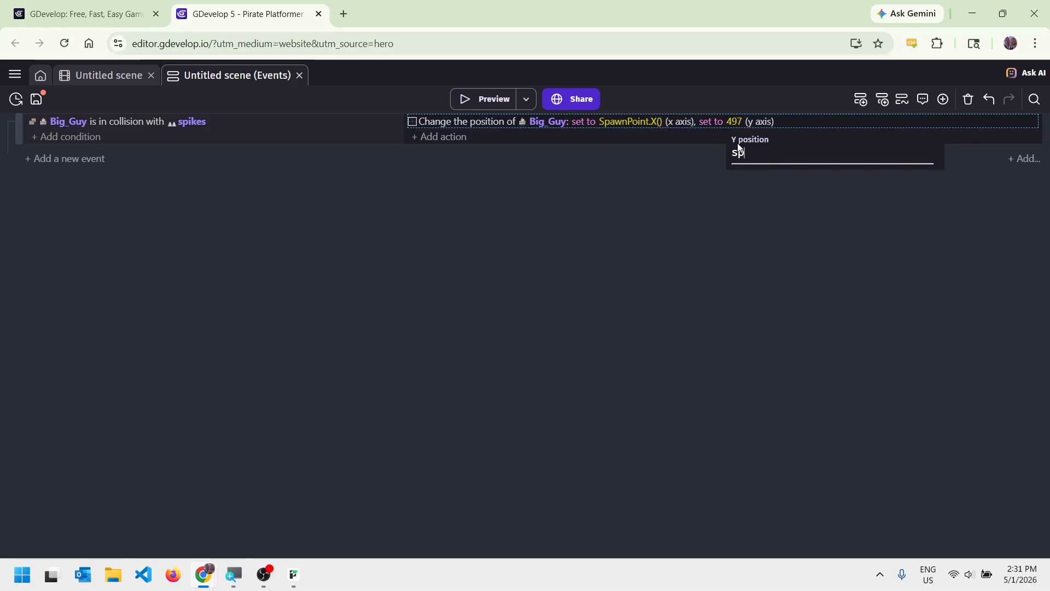
{"action": "left_click", "coordinate": [789, 186]}
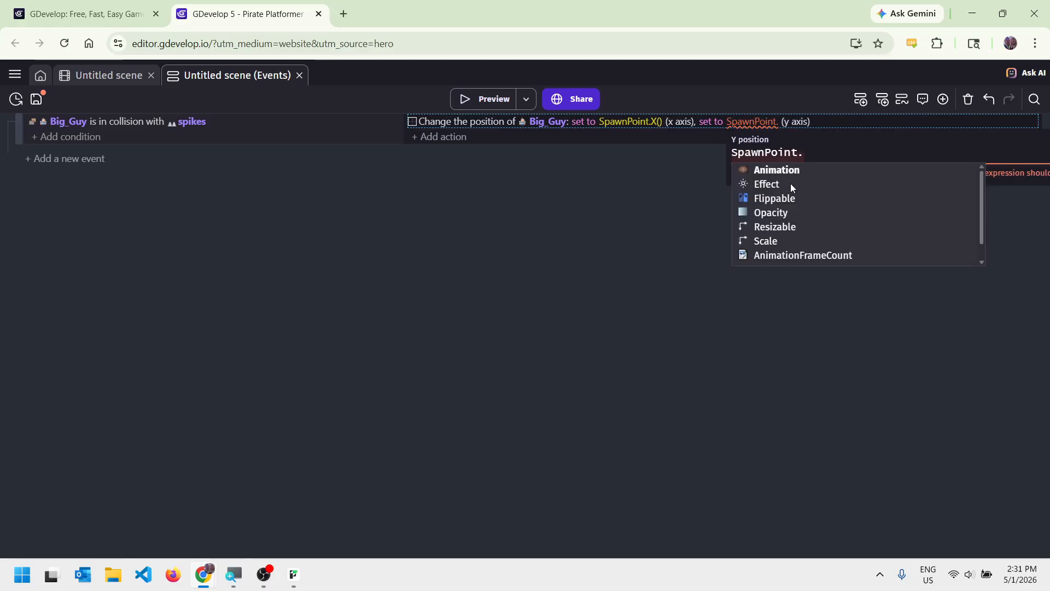
{"action": "type", "text": "y"}
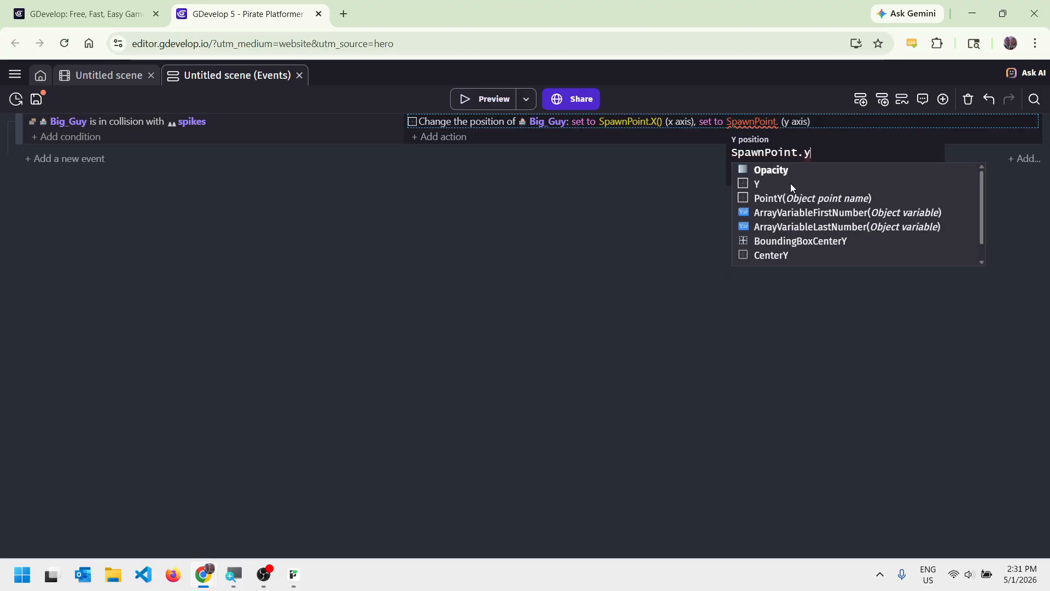
{"action": "left_click", "coordinate": [784, 186]}
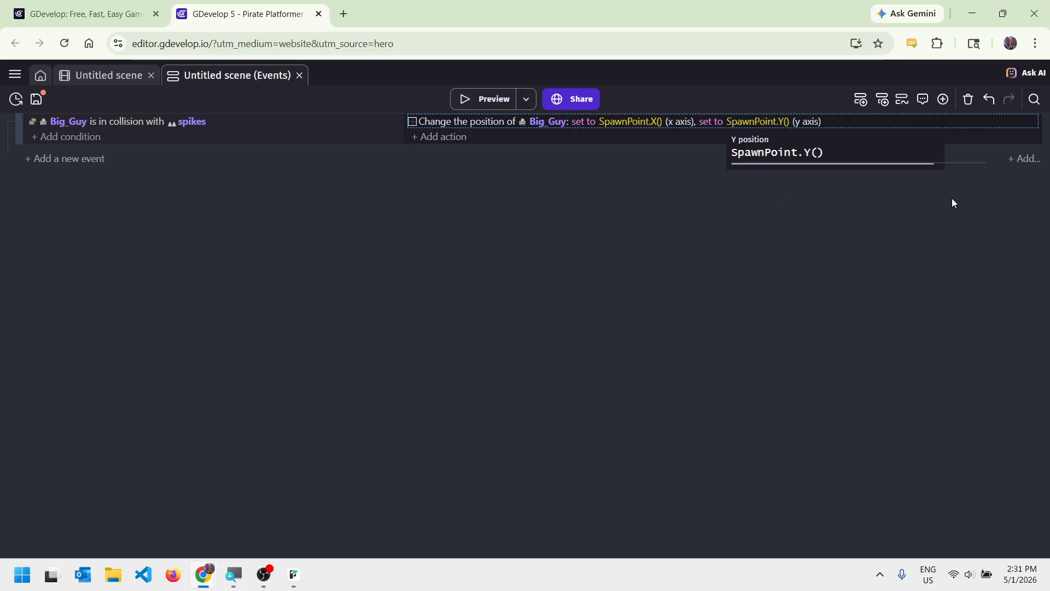
{"action": "left_click", "coordinate": [858, 225]}
Preview the game, try moving and jumping with the character, and close the preview.
{"action": "left_click", "coordinate": [494, 98]}
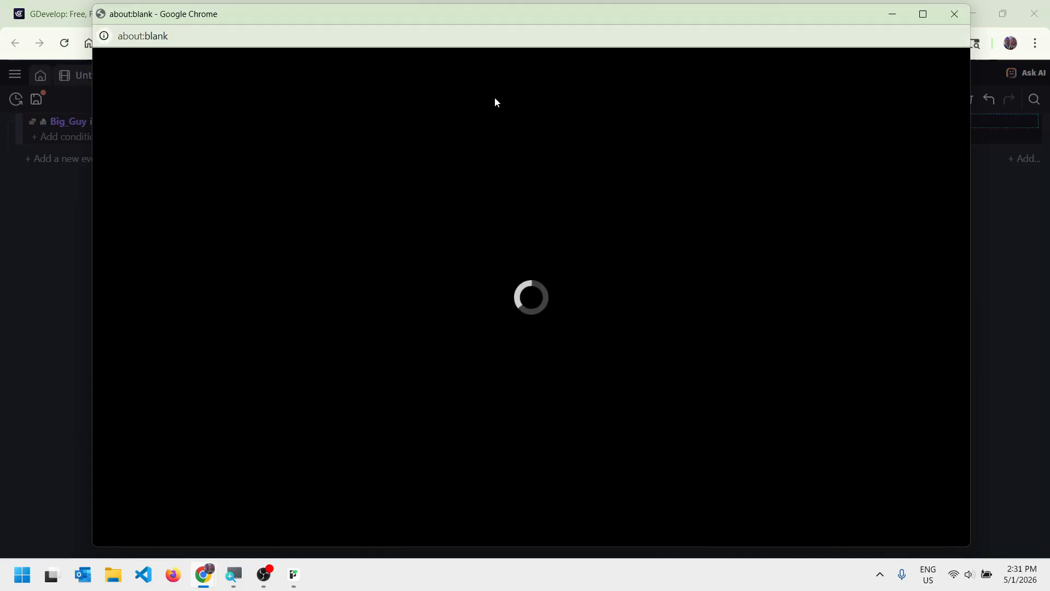
{"action": "key", "text": "space"}
{"action": "key", "text": "Right"}
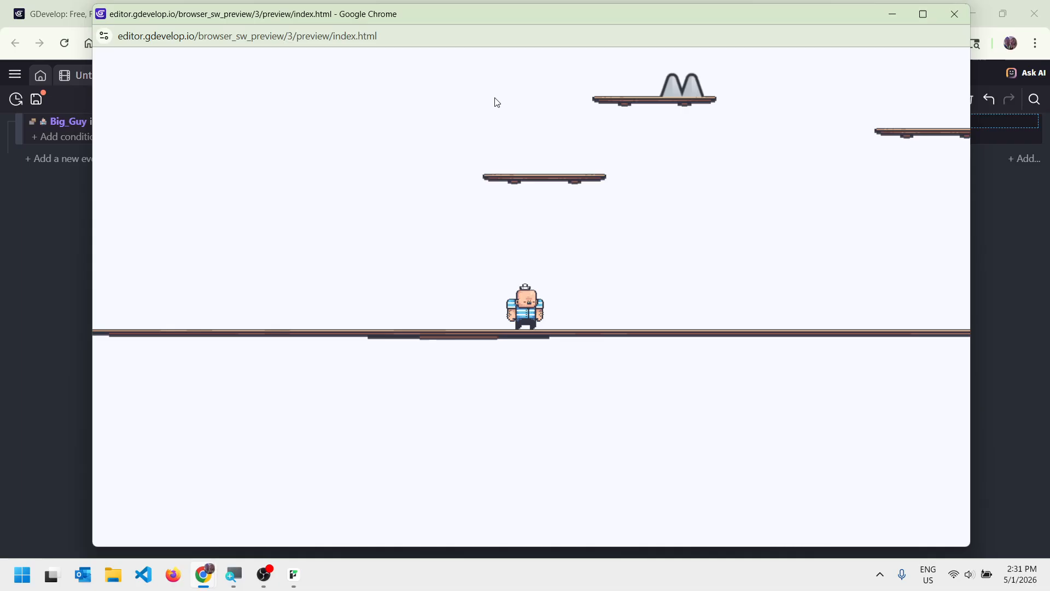
{"action": "left_click", "coordinate": [952, 17]}
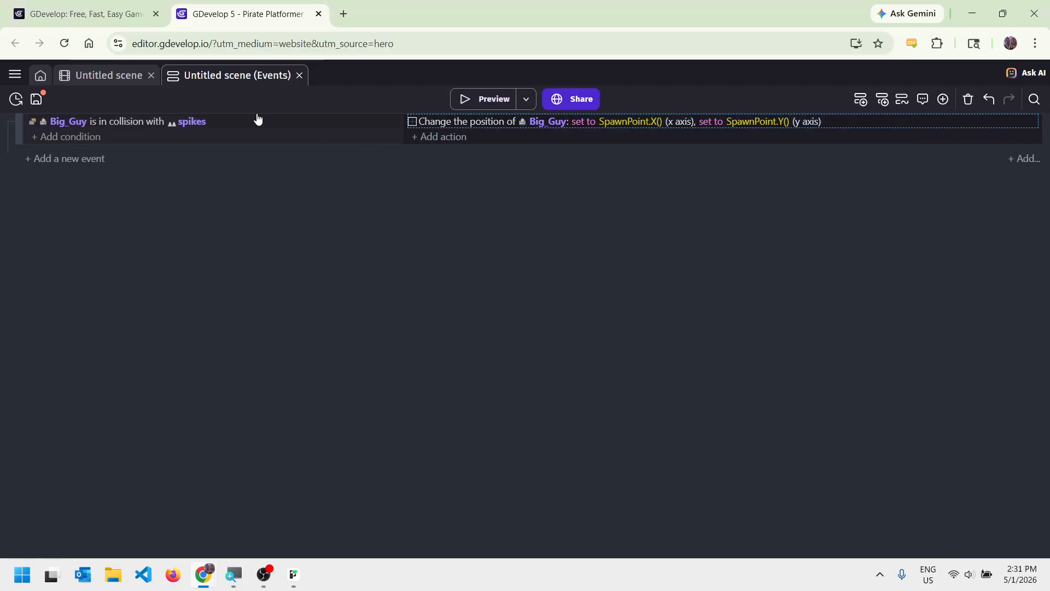
Place a SpawnPoint instance over Big_Guy in the scene at X 292, Y 491 and check it in a preview.
{"action": "left_click", "coordinate": [124, 73]}
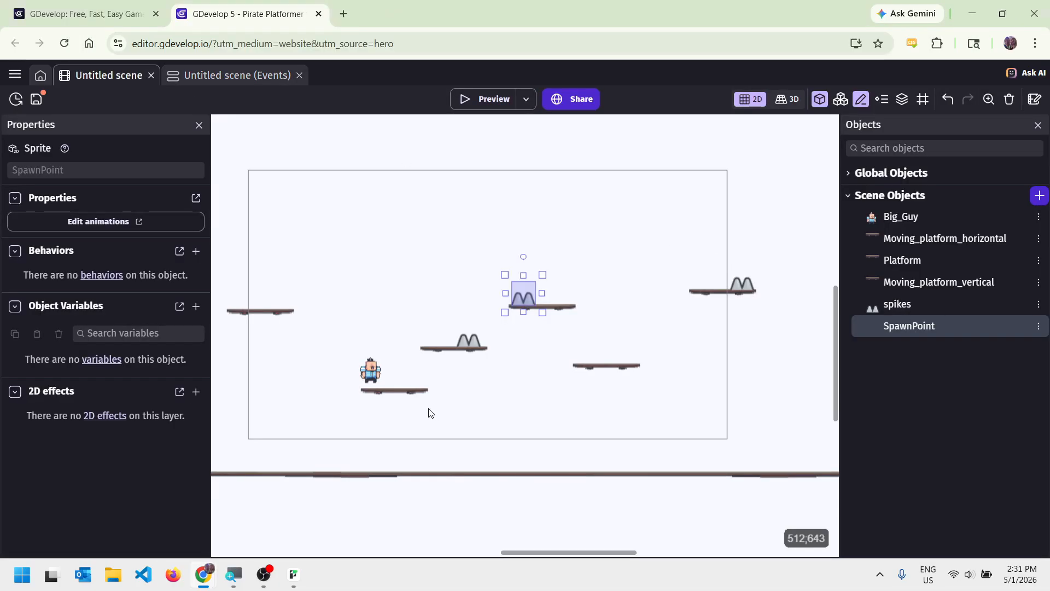
{"action": "left_click", "coordinate": [369, 381]}
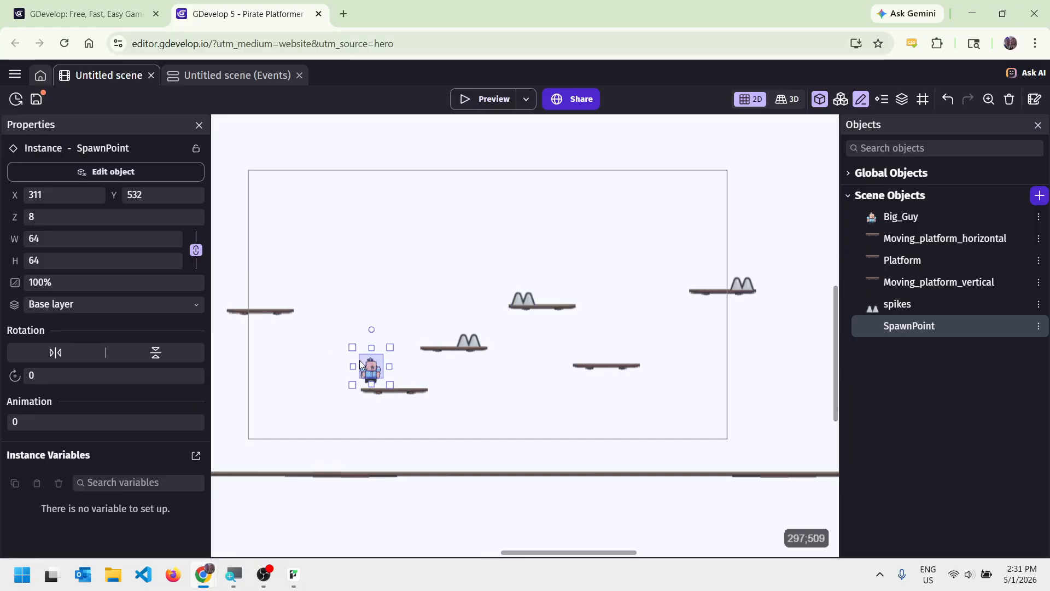
{"action": "left_click_drag", "start_coordinate": [361, 365], "coordinate": [350, 356]}
{"action": "left_click", "coordinate": [491, 99]}
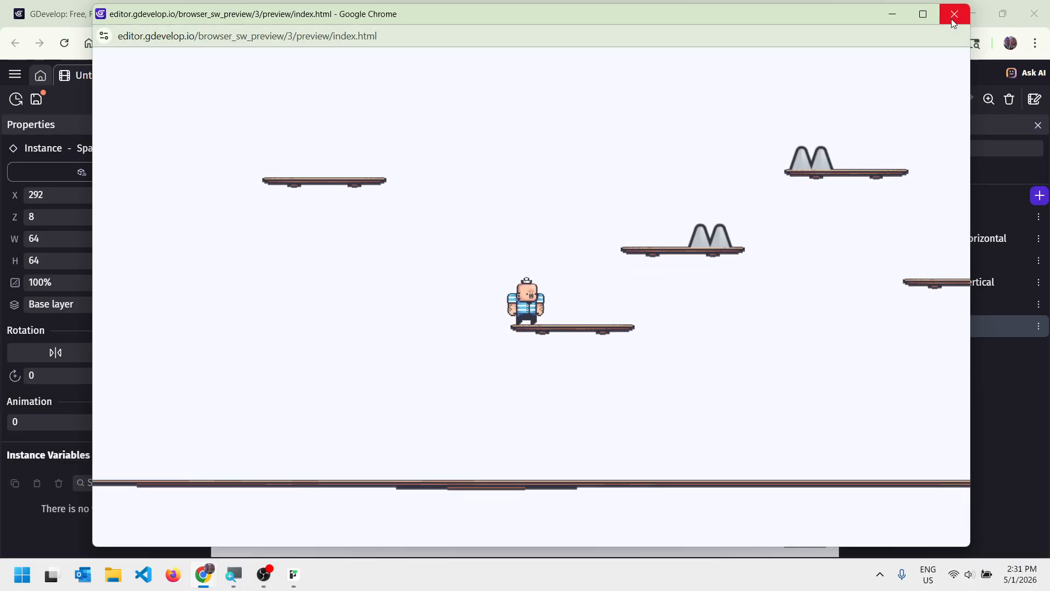
{"action": "left_click", "coordinate": [954, 15]}
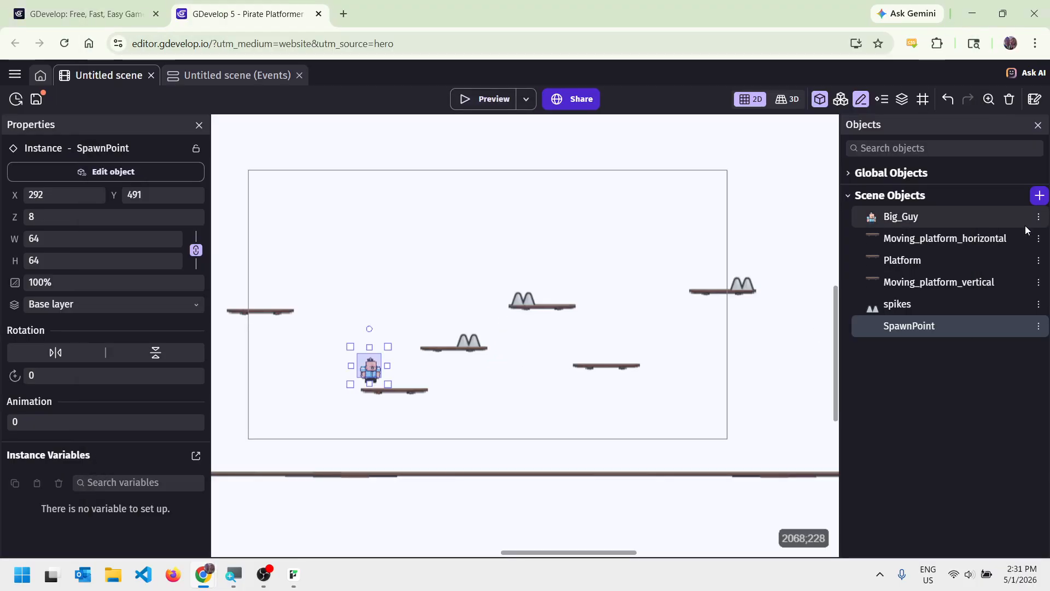
Search the asset store for "flag" and add the Flag Red asset to the scene objects.
{"action": "left_click", "coordinate": [1039, 195]}
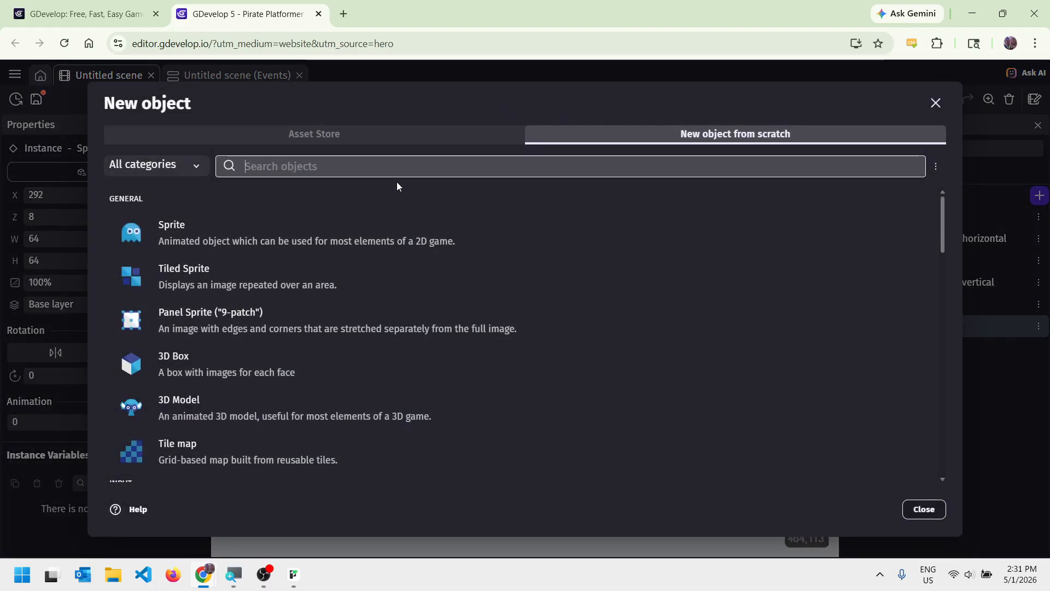
{"action": "left_click", "coordinate": [323, 133]}
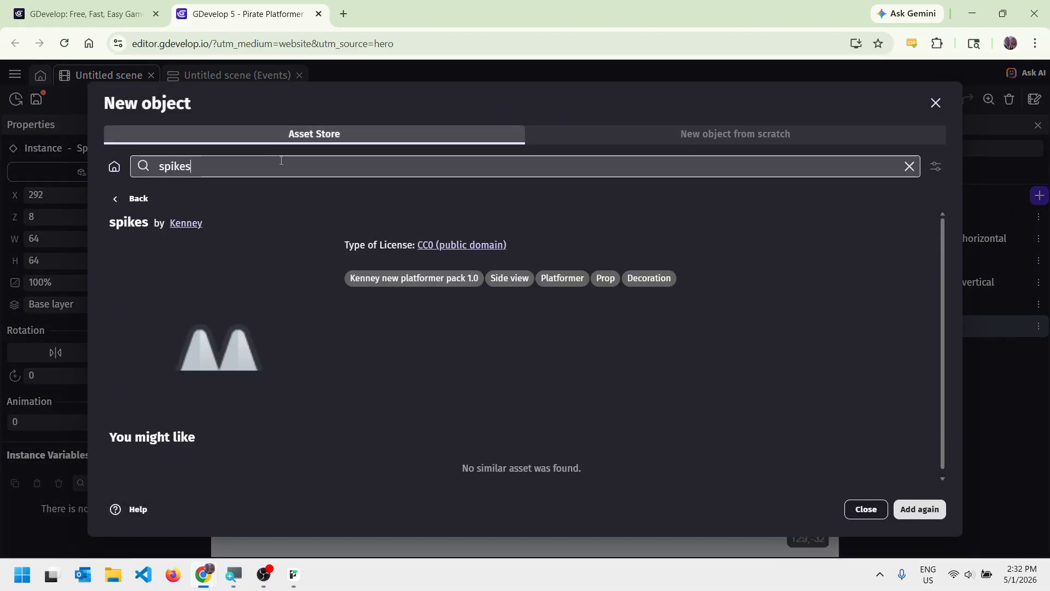
{"action": "type", "text": "flag"}
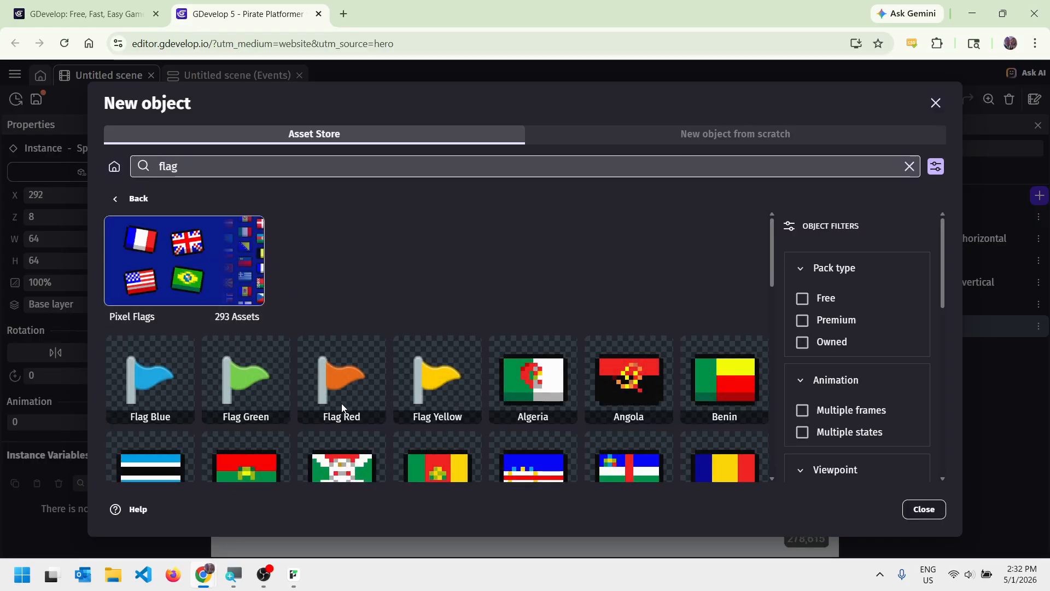
{"action": "left_click", "coordinate": [346, 387]}
{"action": "left_click", "coordinate": [892, 510]}
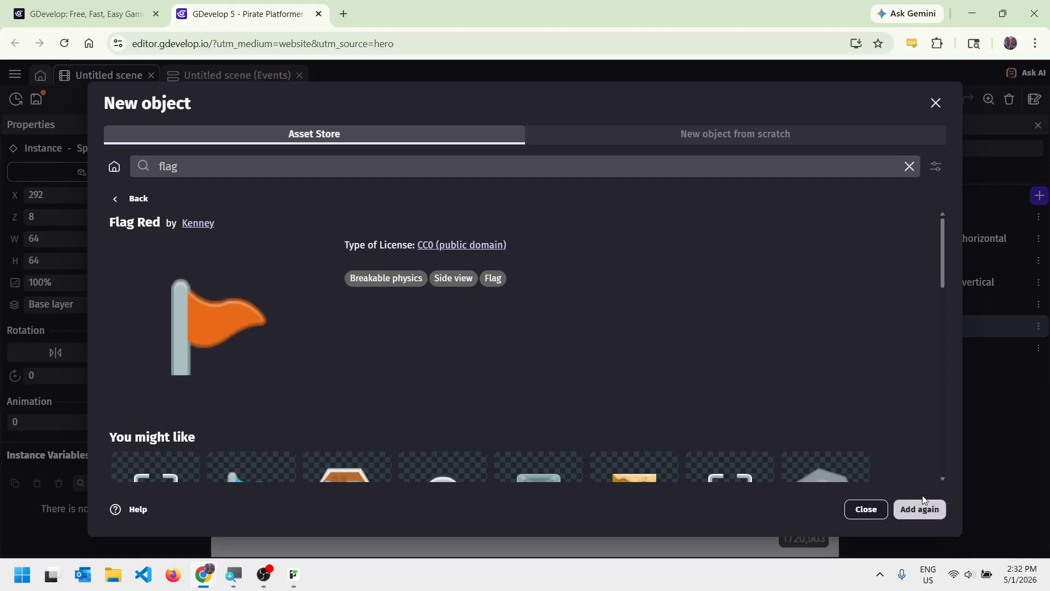
{"action": "left_click", "coordinate": [866, 508]}
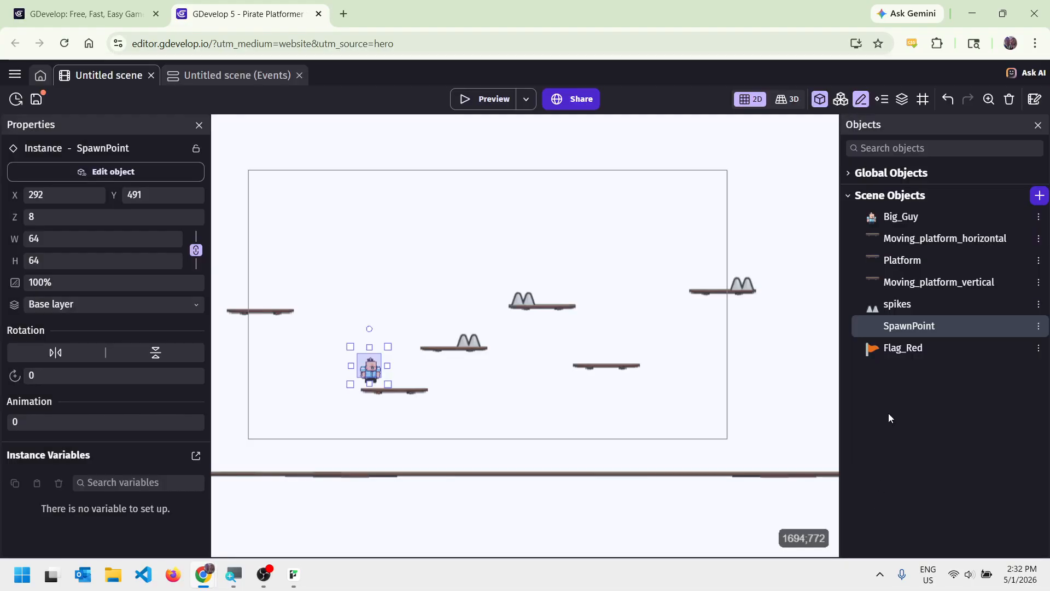
Rename the Flag_Red object to CheckPoint.
{"action": "left_click", "coordinate": [907, 353]}
{"action": "right_click", "coordinate": [908, 352]}
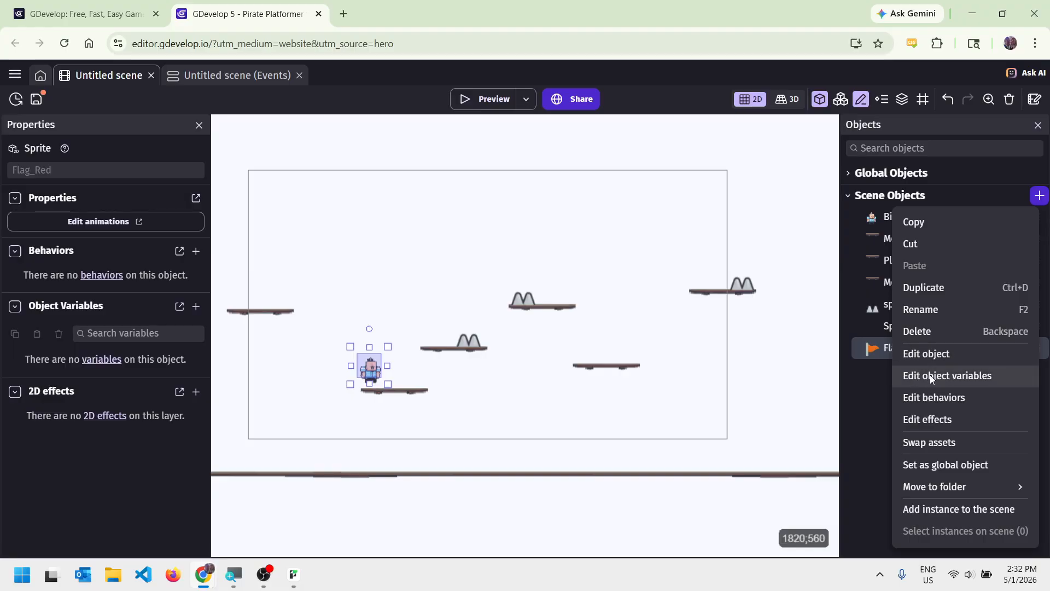
{"action": "left_click", "coordinate": [927, 310]}
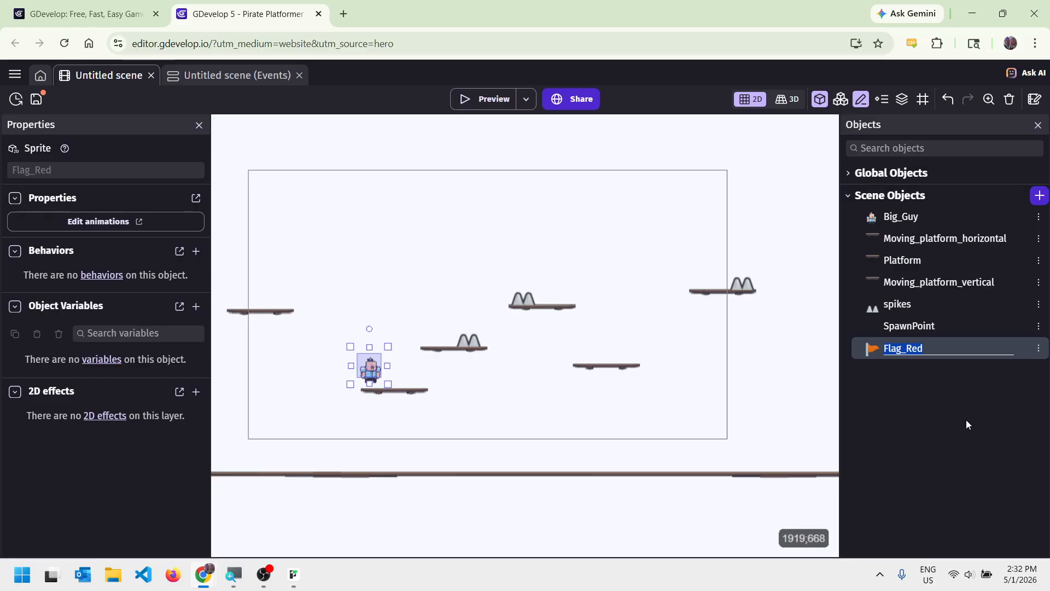
{"action": "type", "text": "CheckPoint"}
{"action": "key", "text": "Return"}
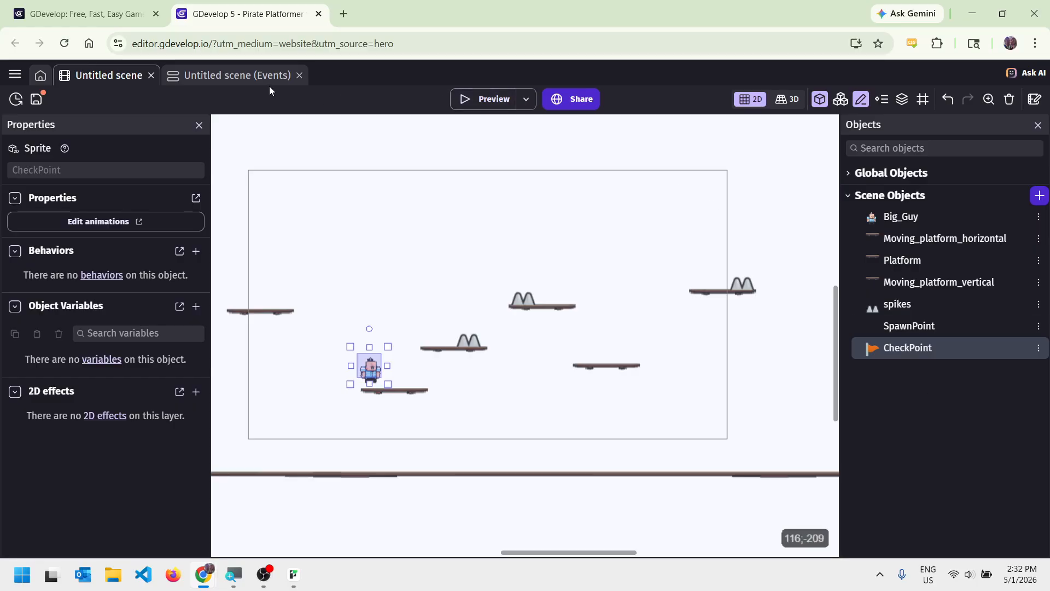
Add a new scene event with the condition that Big_Guy is in collision with CheckPoint.
{"action": "left_click", "coordinate": [239, 76]}
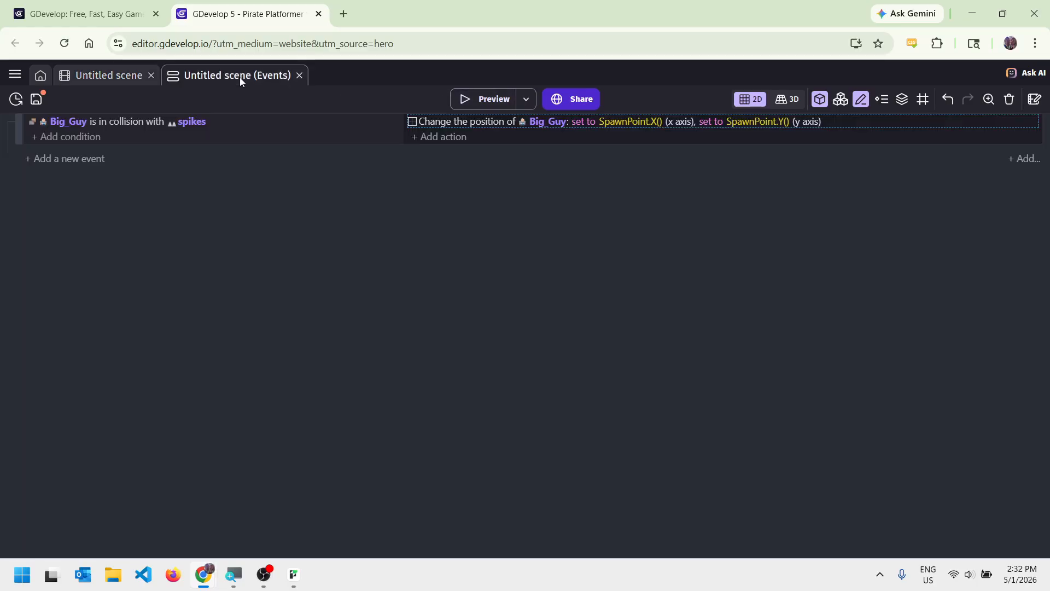
{"action": "left_click", "coordinate": [20, 125]}
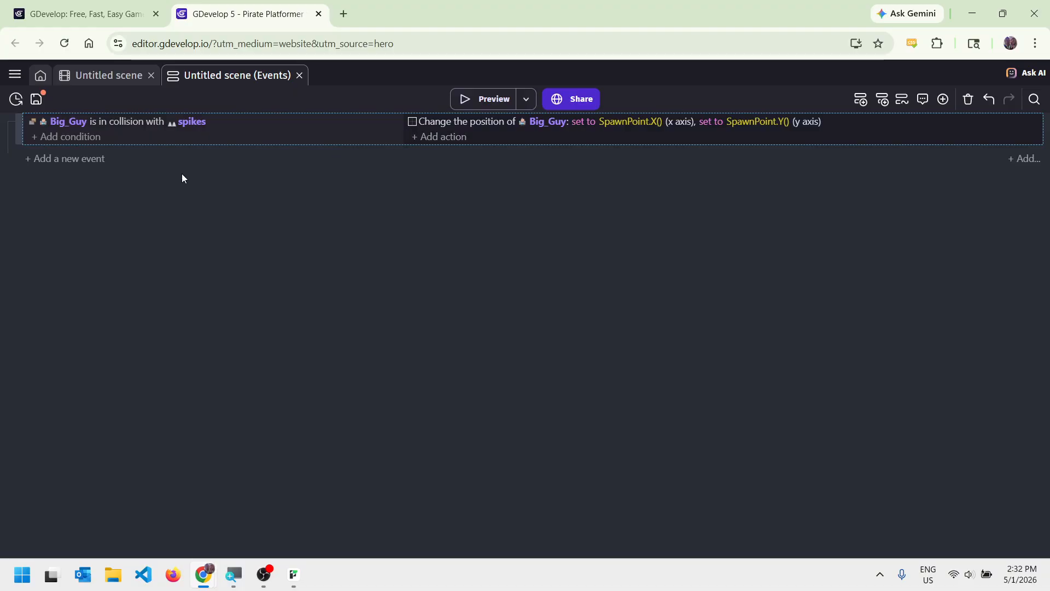
{"action": "left_click", "coordinate": [84, 159]}
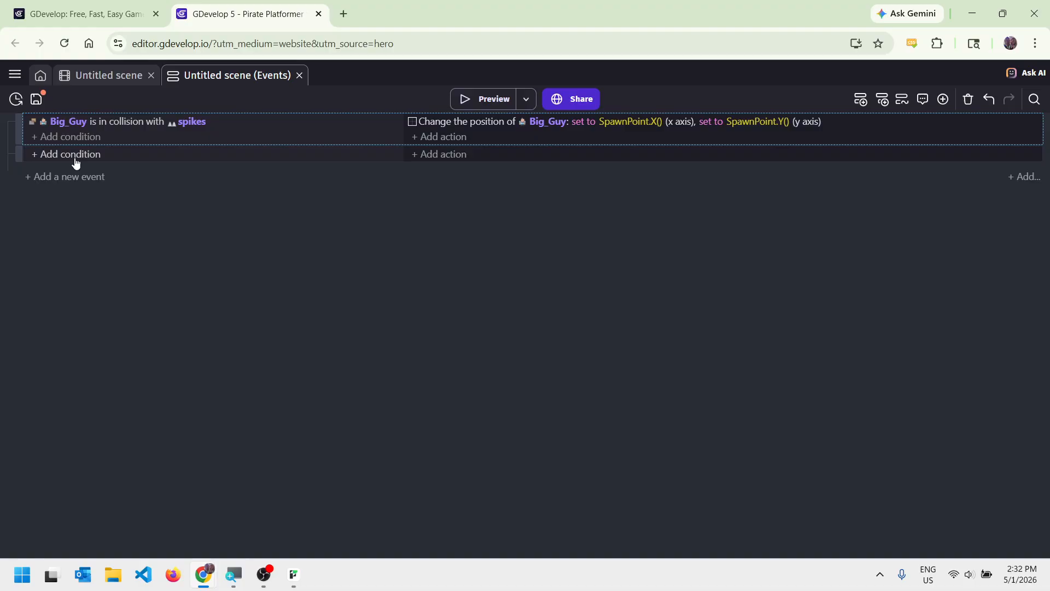
{"action": "left_click", "coordinate": [76, 160]}
{"action": "left_click", "coordinate": [89, 210]}
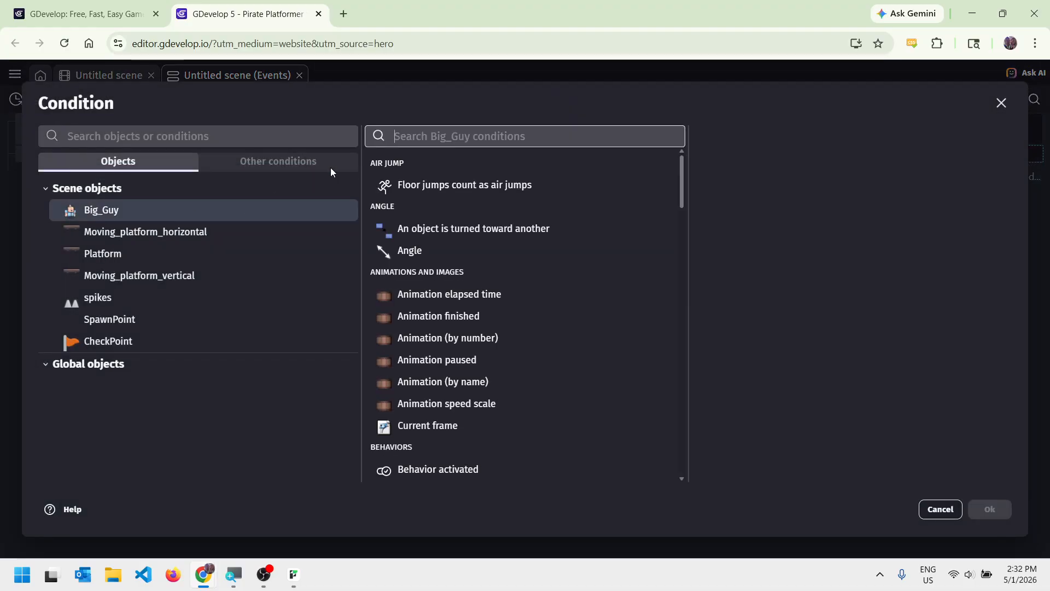
{"action": "type", "text": "coll"}
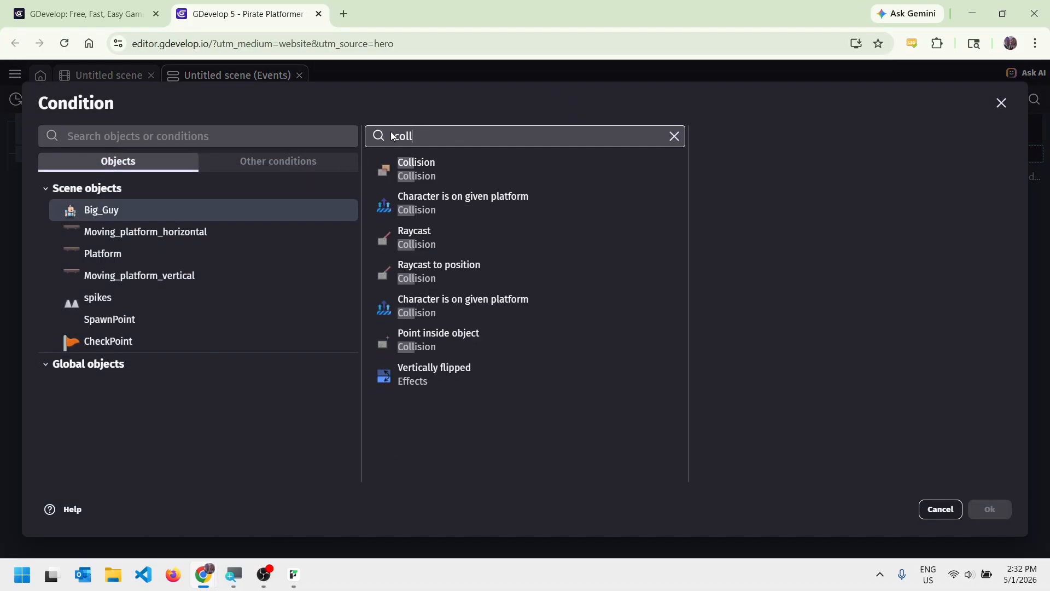
{"action": "left_click", "coordinate": [445, 171]}
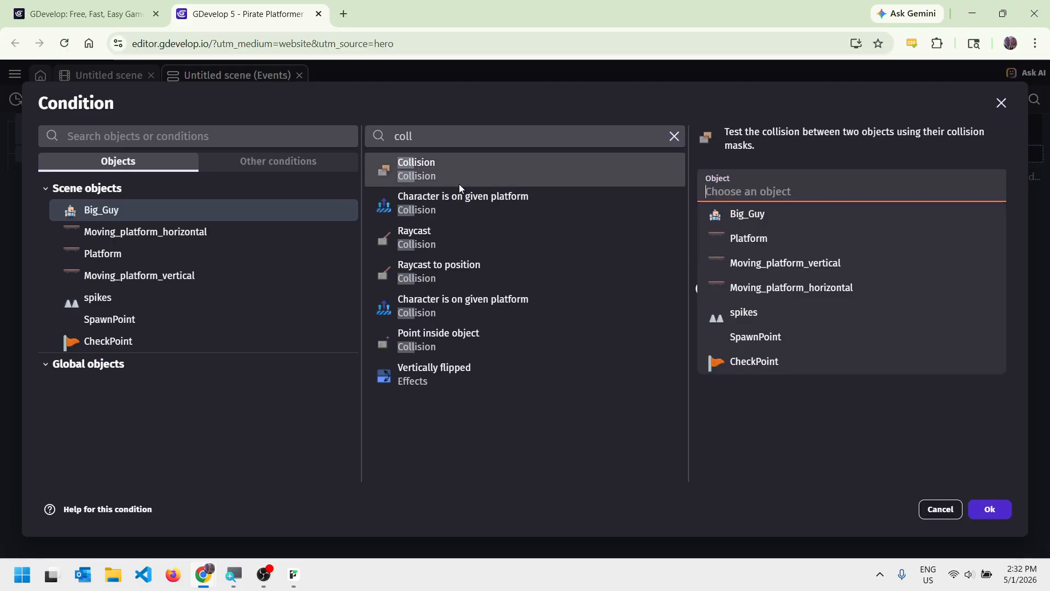
{"action": "left_click", "coordinate": [764, 370]}
{"action": "left_click", "coordinate": [985, 509]}
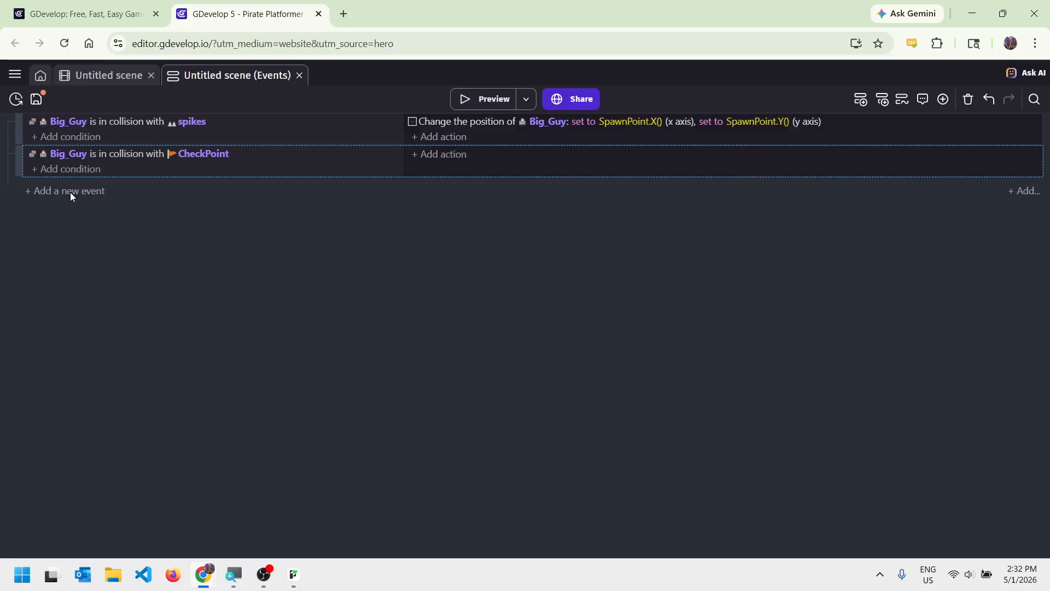
Add a Position action for SpawnPoint to the checkpoint event, with the X position set to CheckPoint.X().
{"action": "left_click", "coordinate": [422, 155]}
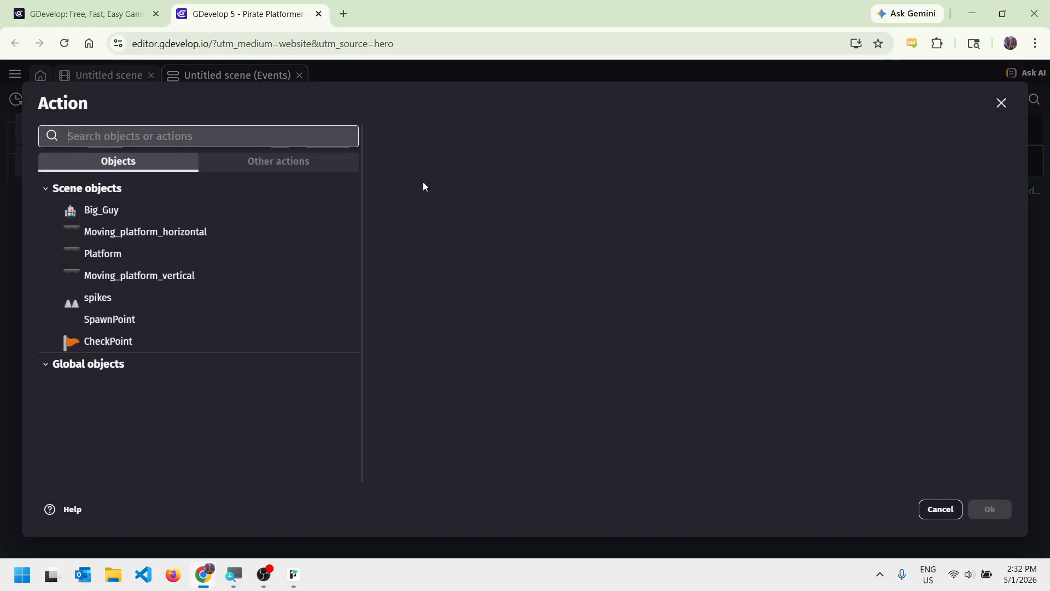
{"action": "left_click", "coordinate": [109, 321]}
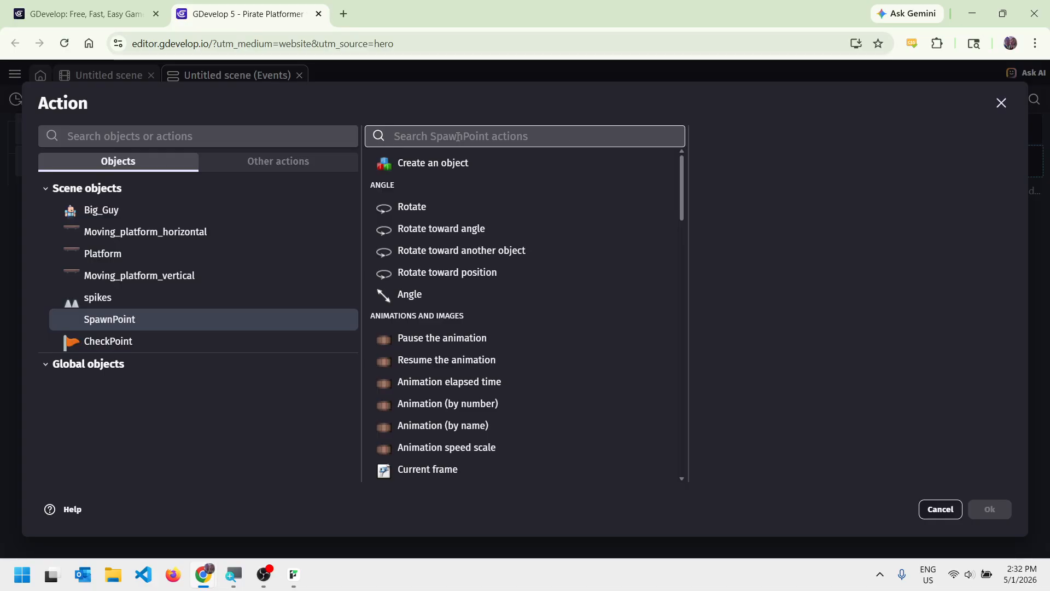
{"action": "type", "text": "pos"}
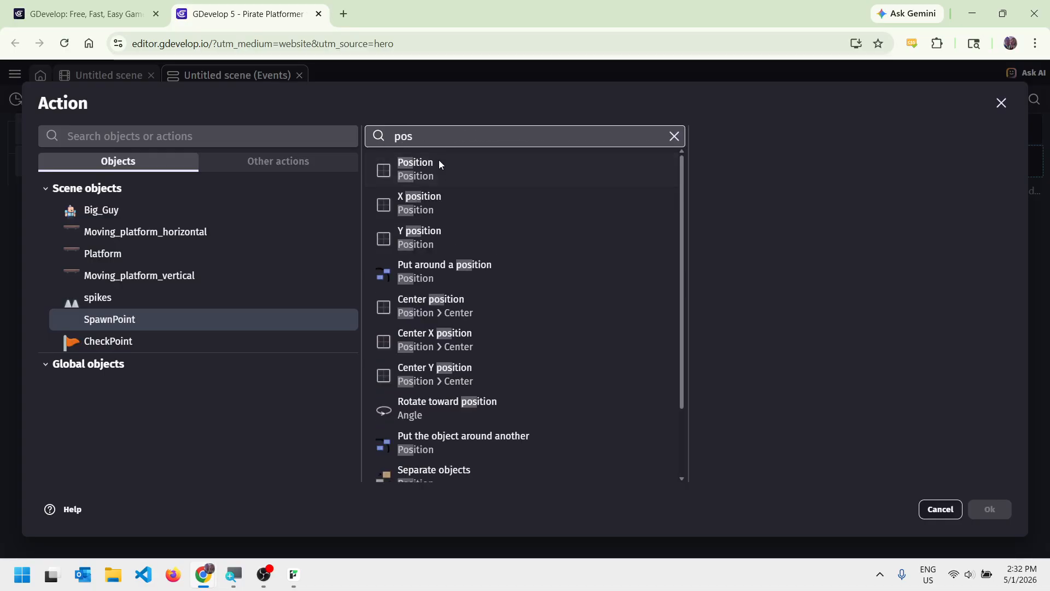
{"action": "left_click", "coordinate": [435, 164]}
{"action": "left_click", "coordinate": [751, 220]}
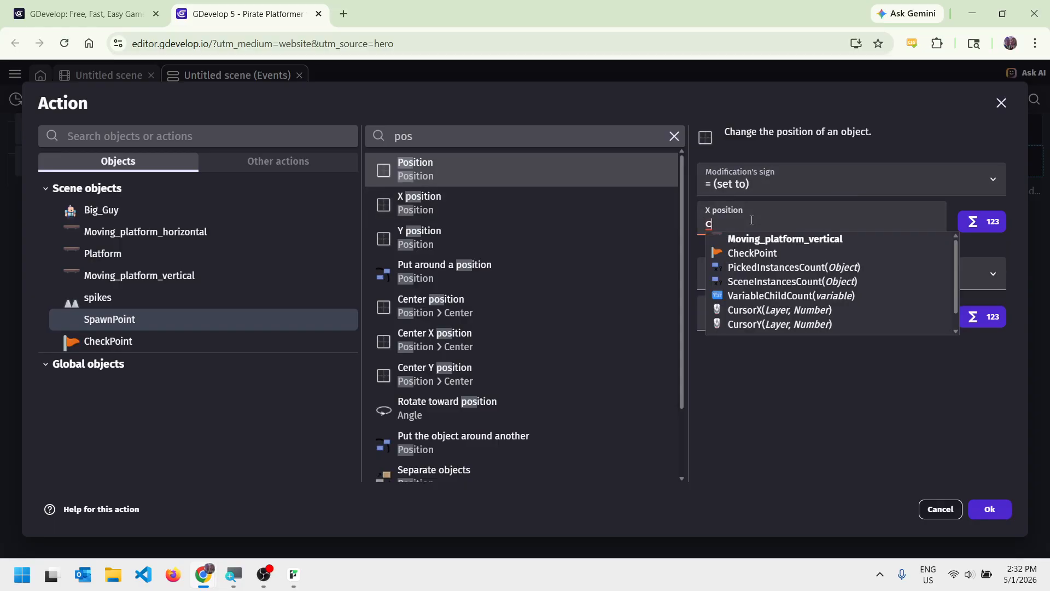
{"action": "type", "text": "ch"}
{"action": "key", "text": "Return"}
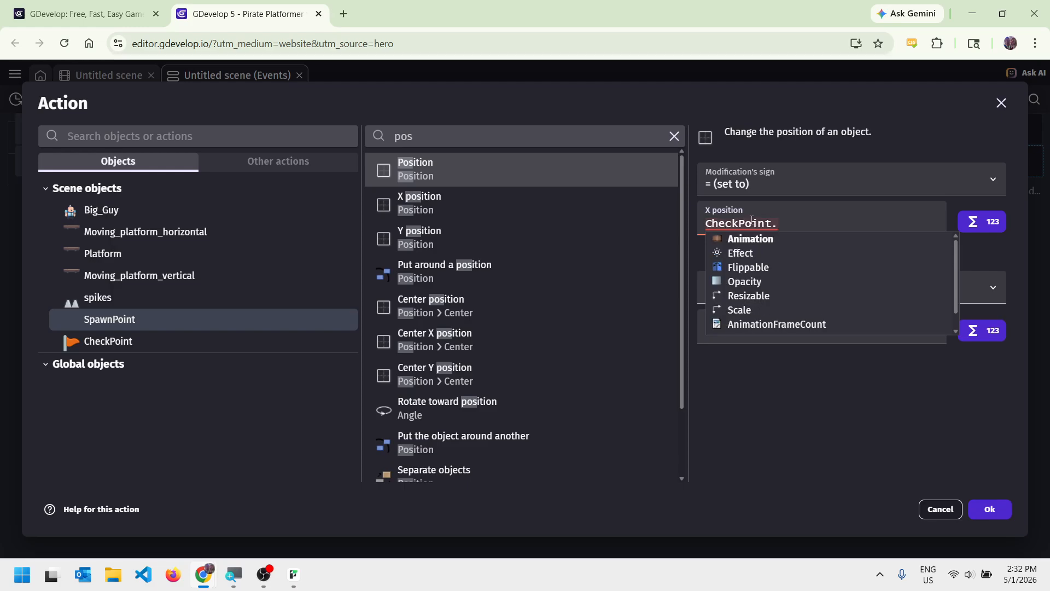
{"action": "type", "text": "x"}
{"action": "key", "text": "Return"}
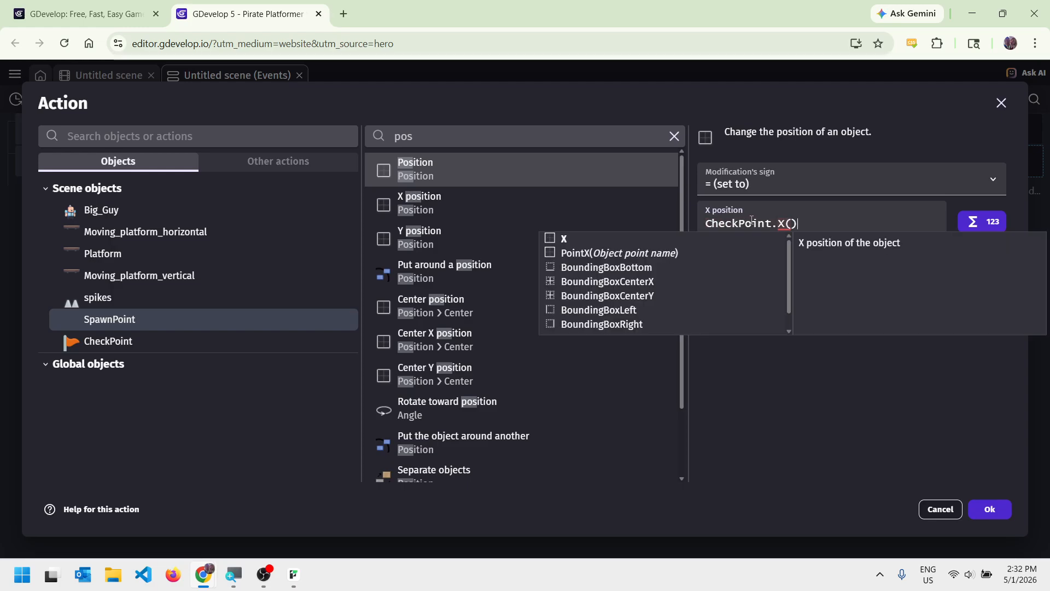
Set SpawnPoint's Y position in the same action to CheckPoint.Y() and confirm the action.
{"action": "left_click", "coordinate": [733, 307]}
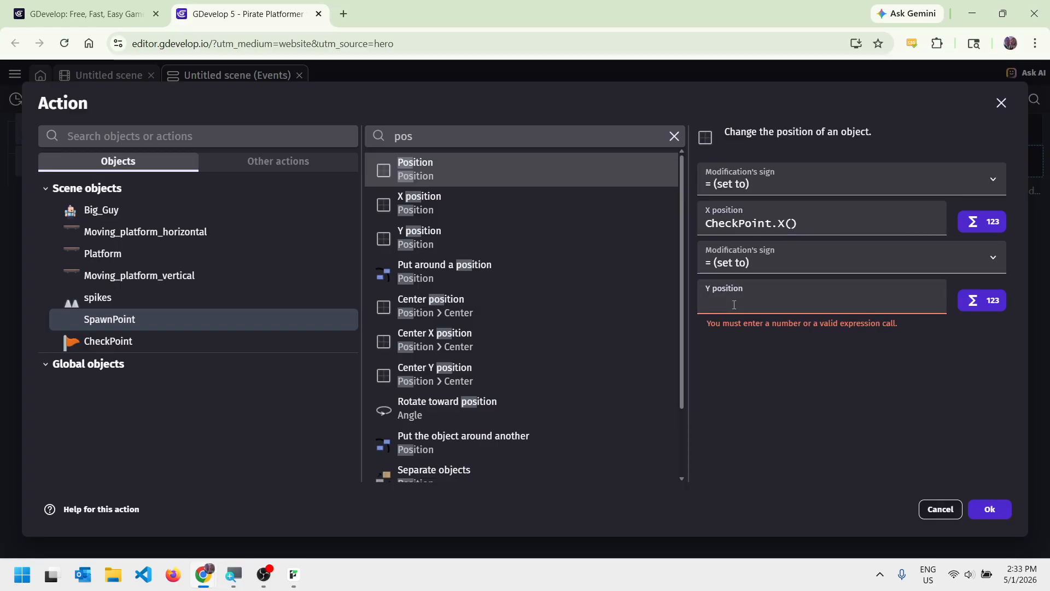
{"action": "type", "text": "chec"}
{"action": "key", "text": "Return"}
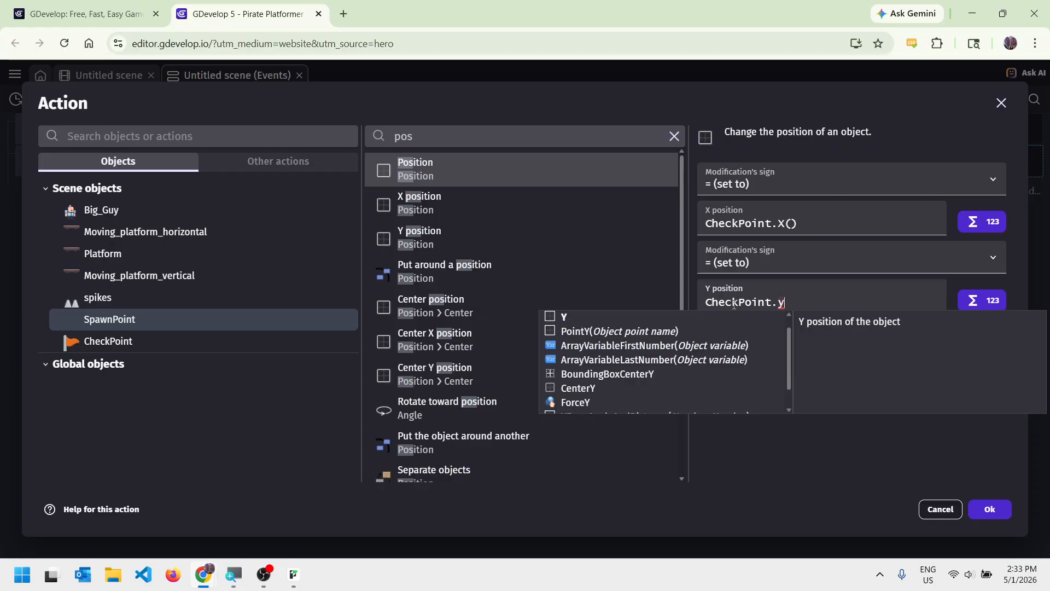
{"action": "type", "text": "y"}
{"action": "key", "text": "Return"}
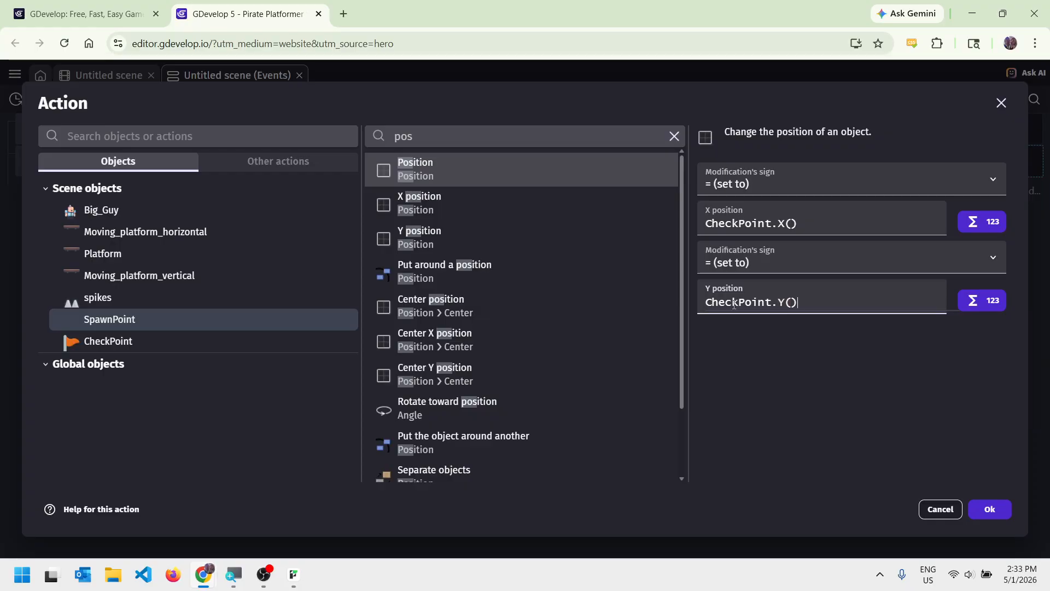
{"action": "left_click", "coordinate": [987, 510]}
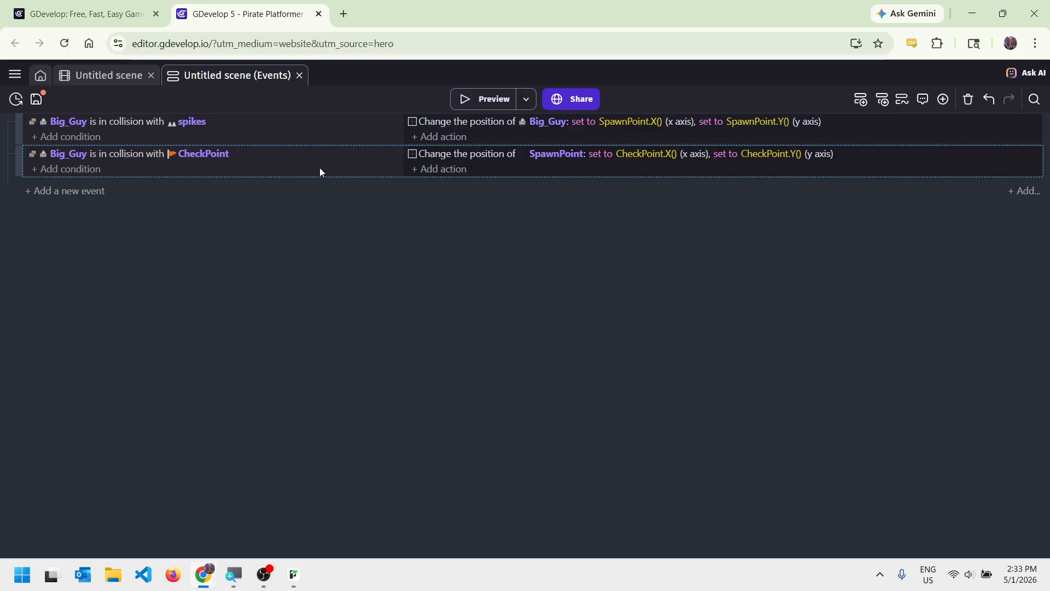
Add an action to the checkpoint event that deletes the CheckPoint object.
{"action": "left_click", "coordinate": [435, 171]}
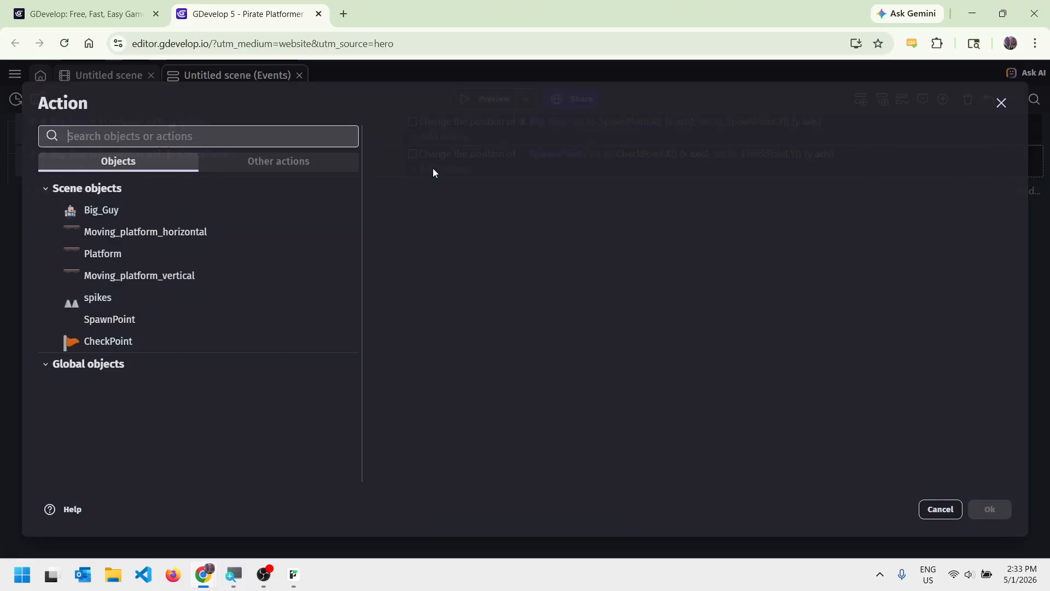
{"action": "left_click", "coordinate": [128, 339]}
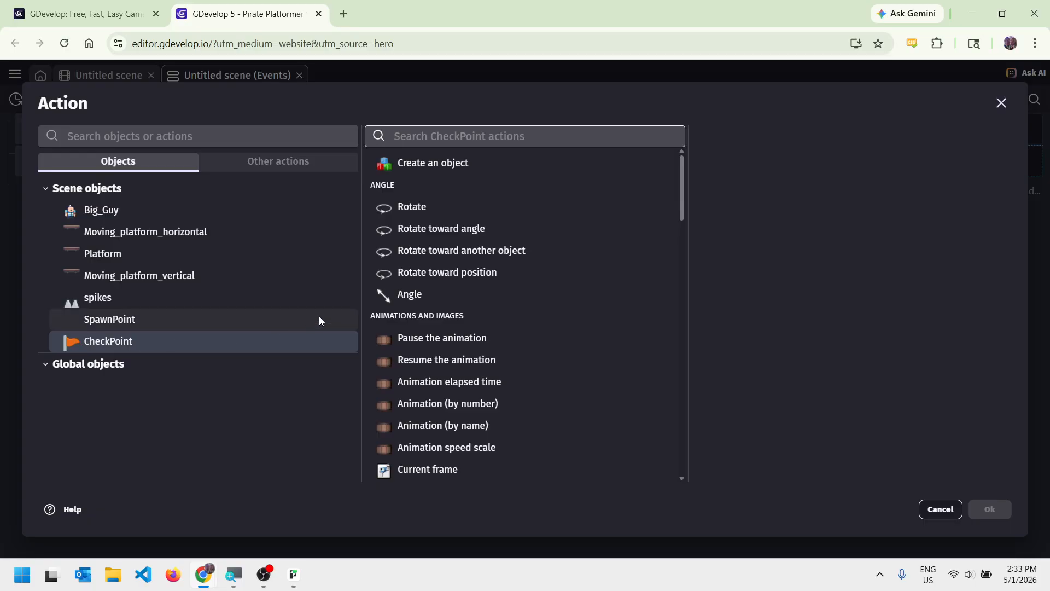
{"action": "type", "text": "del"}
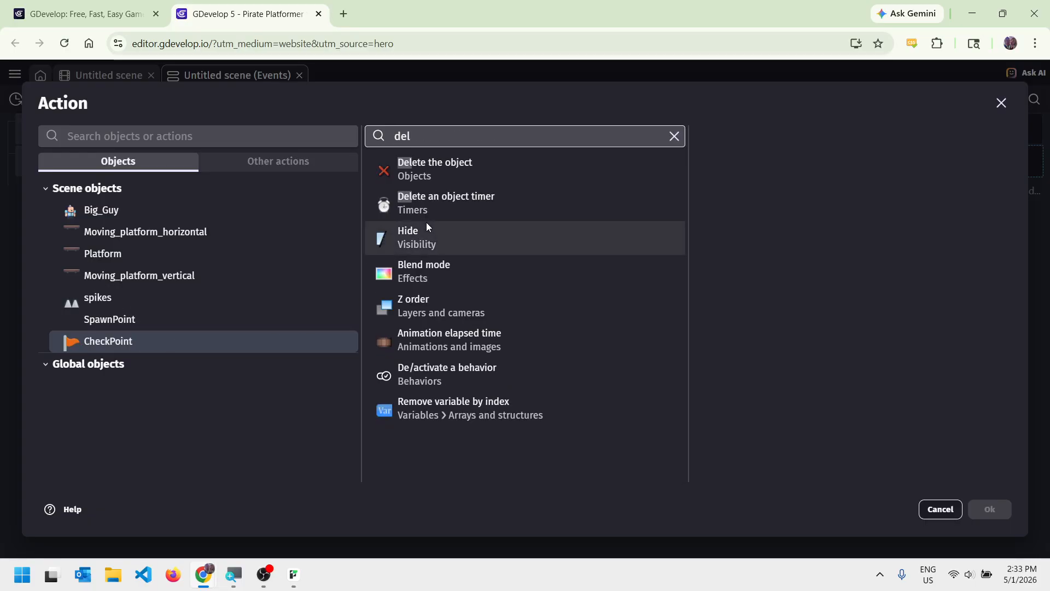
{"action": "left_click", "coordinate": [444, 173]}
{"action": "left_click", "coordinate": [980, 508]}
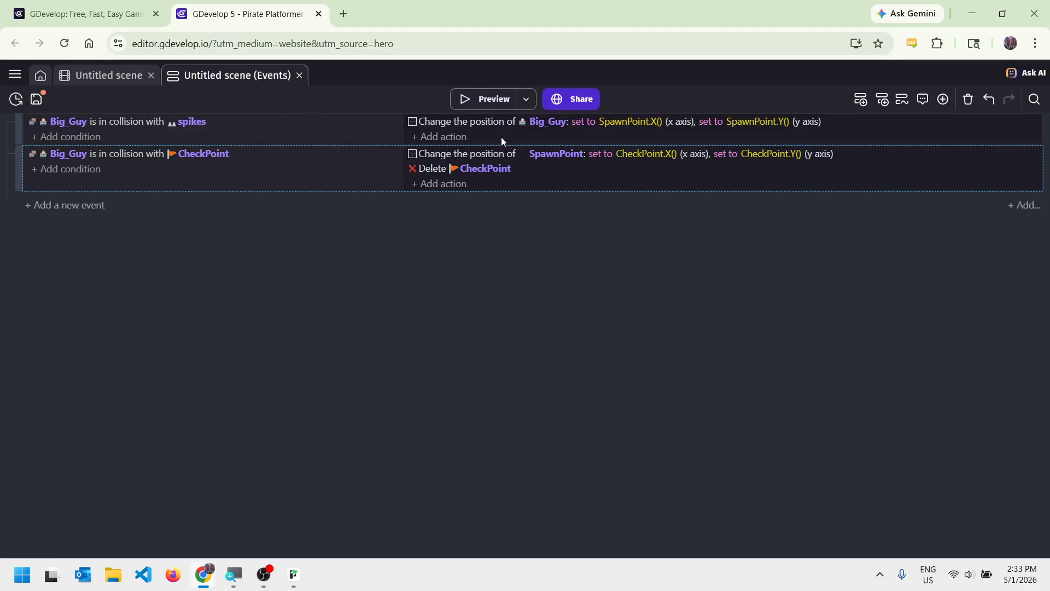
Check the game briefly in a preview, and place a CheckPoint flag in the scene beside the spikes on the farthest platform.
{"action": "left_click", "coordinate": [500, 102]}
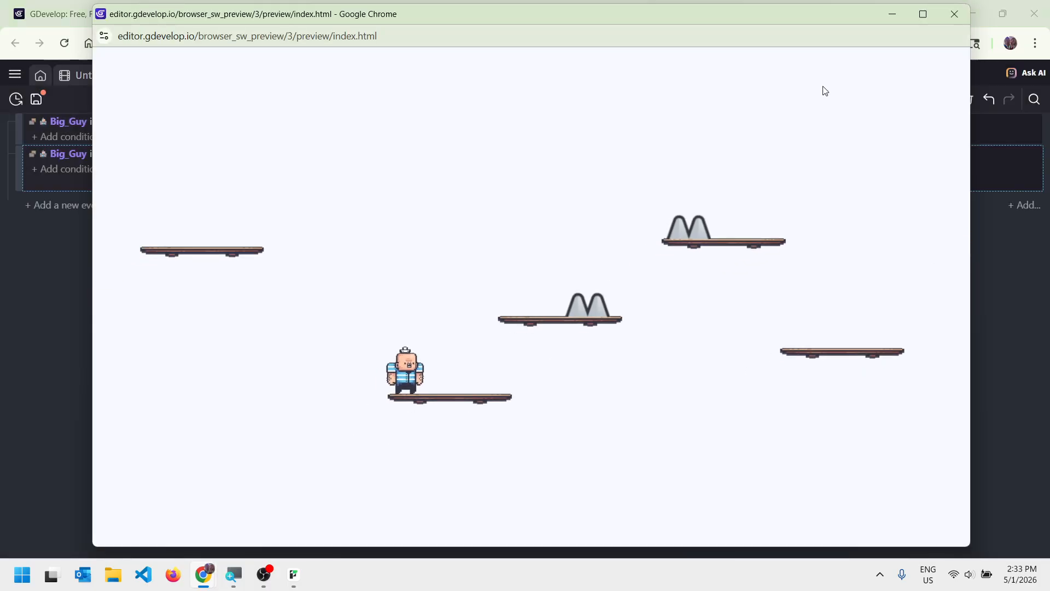
{"action": "left_click", "coordinate": [954, 15]}
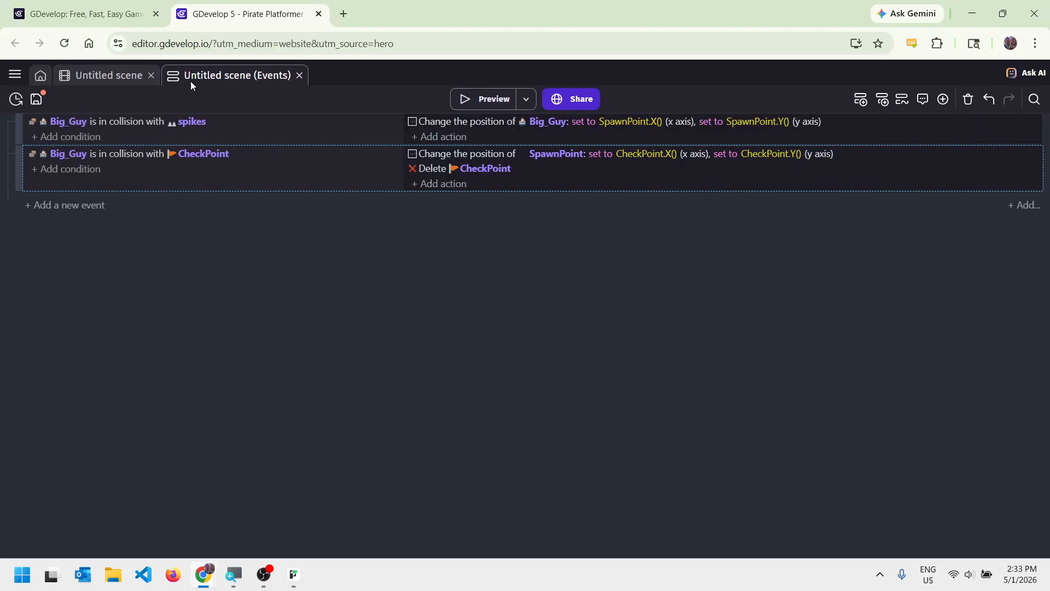
{"action": "left_click", "coordinate": [121, 74]}
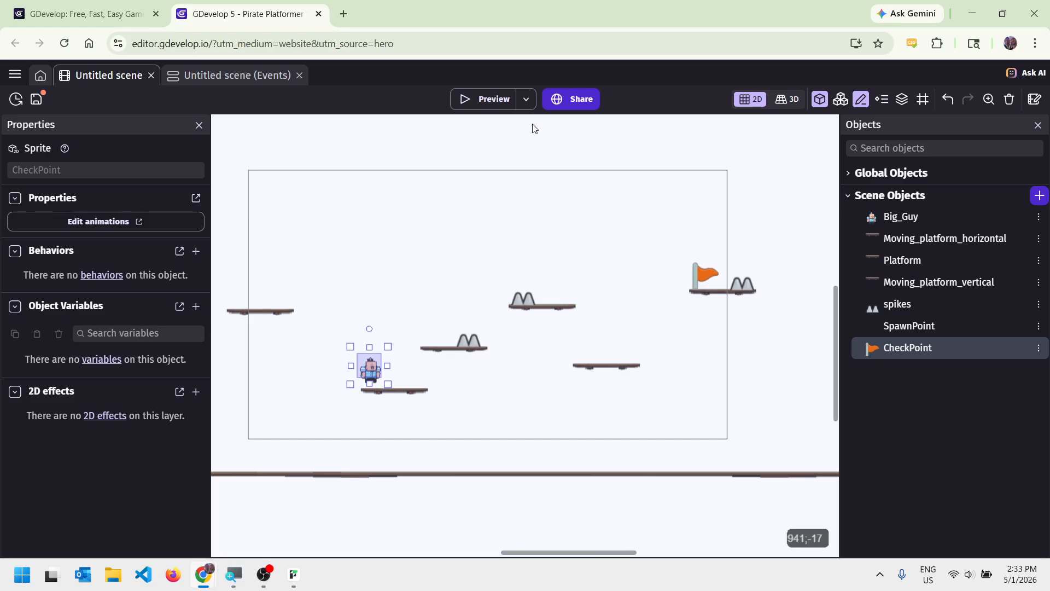
Preview the game, jump Big_Guy across the platforms to the checkpoint flag, test the respawn, and close the preview.
{"action": "left_click", "coordinate": [485, 99]}
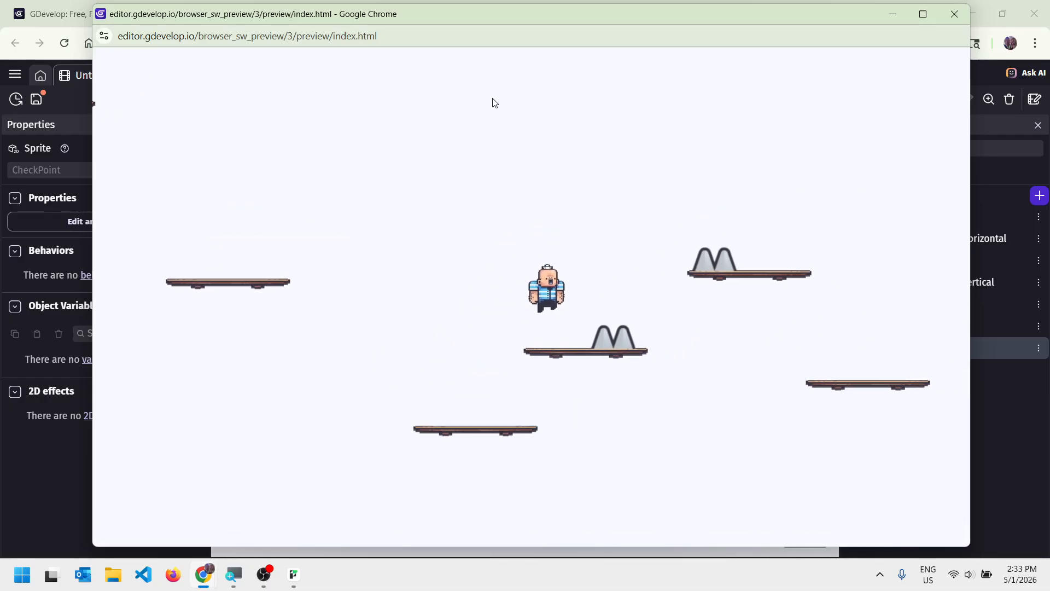
{"action": "key", "text": "Right"}
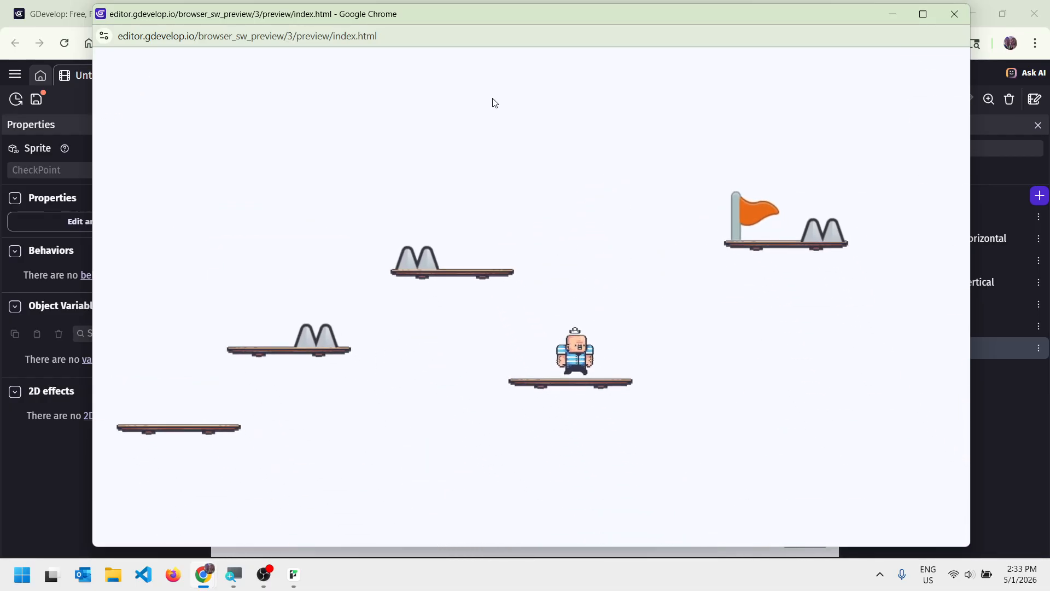
{"action": "key", "text": "space"}
{"action": "key", "text": "Right"}
{"action": "key", "text": "Right"}
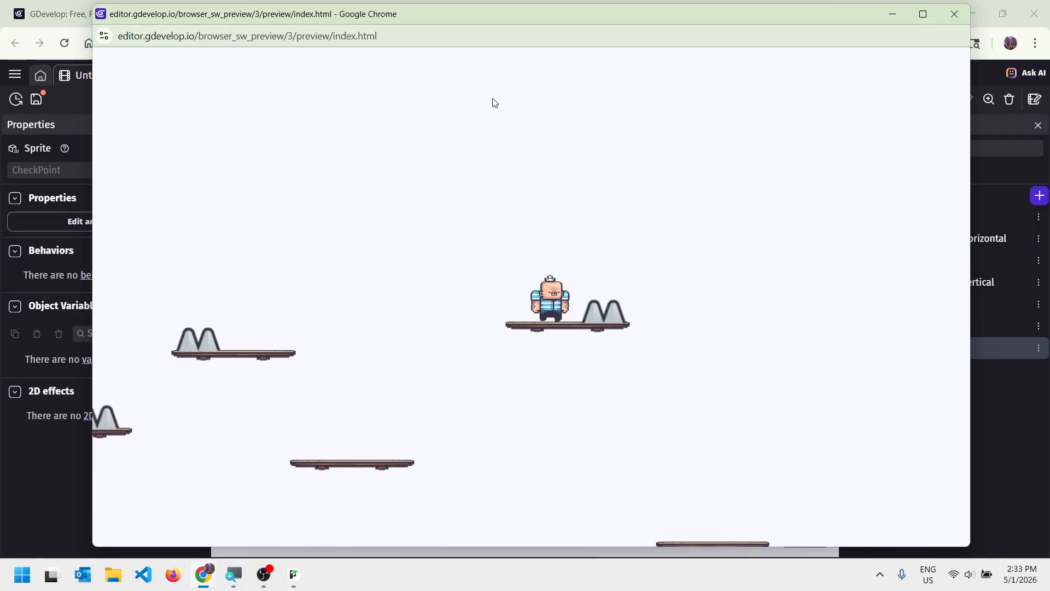
{"action": "key", "text": "Left"}
{"action": "key", "text": "space"}
{"action": "key", "text": "Right"}
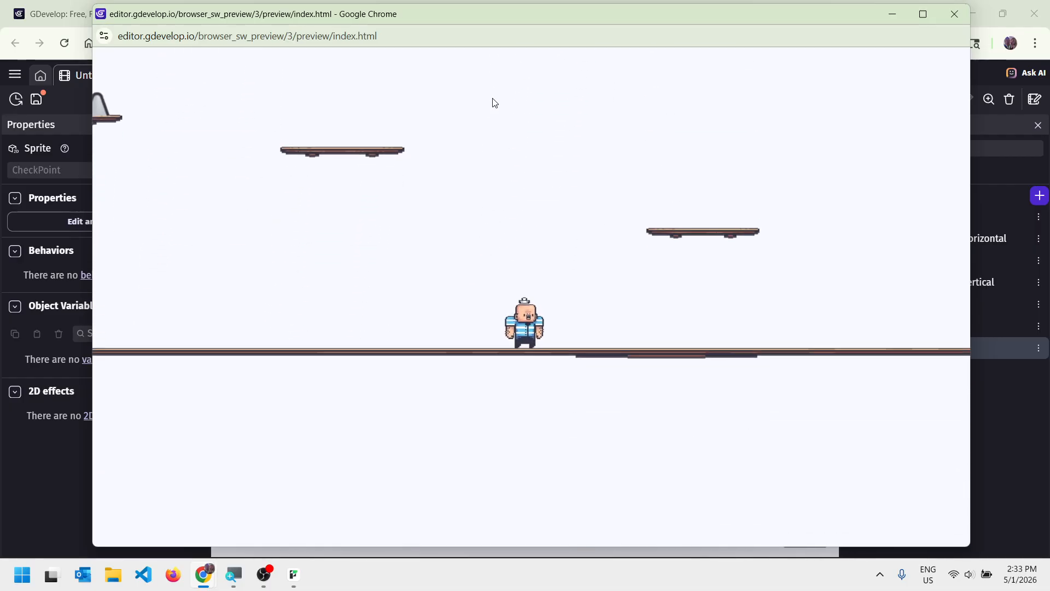
{"action": "left_click", "coordinate": [952, 14]}
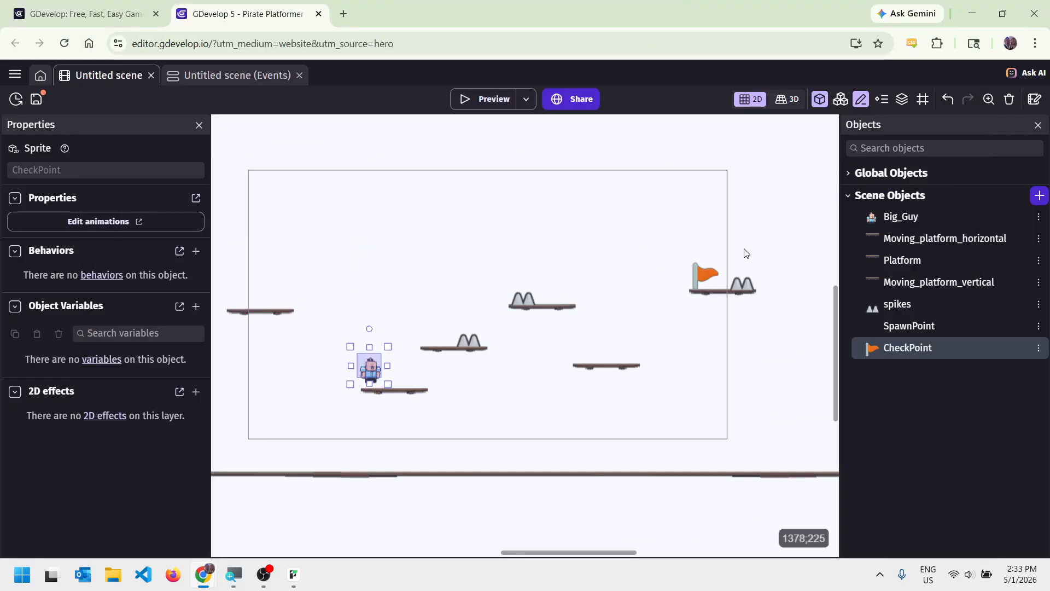
Raise the CheckPoint flag slightly above the farthest platform, placing it at about X 1189, Y 239.
{"action": "left_click", "coordinate": [699, 277]}
{"action": "left_click_drag", "start_coordinate": [698, 276], "coordinate": [697, 274]}
Preview the game and jump Big_Guy over the spiked platforms until he touches the checkpoint flag.
{"action": "left_click", "coordinate": [472, 102]}
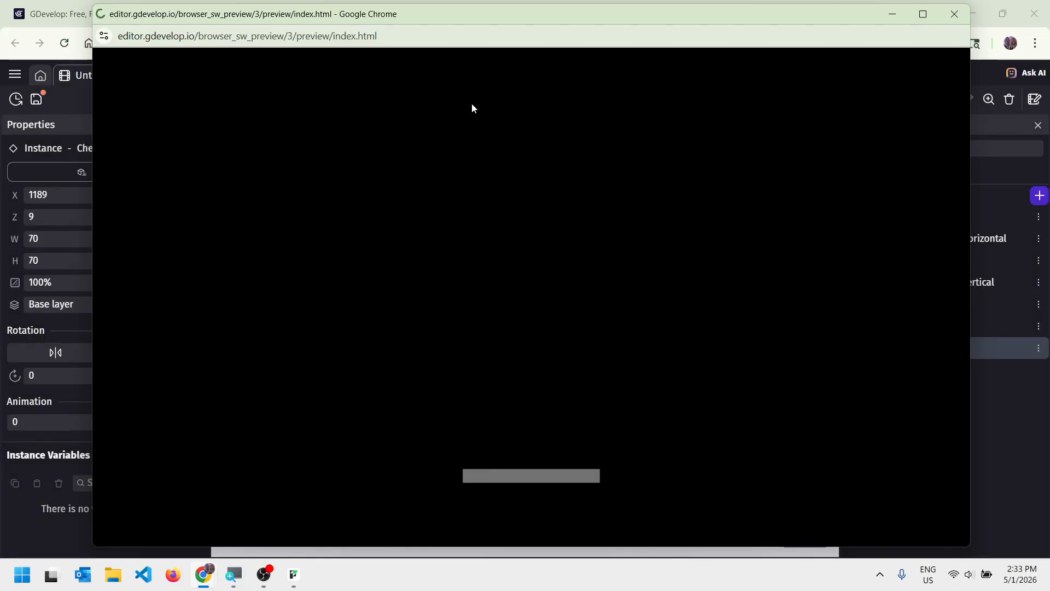
{"action": "key", "text": "Right"}
{"action": "key", "text": "space"}
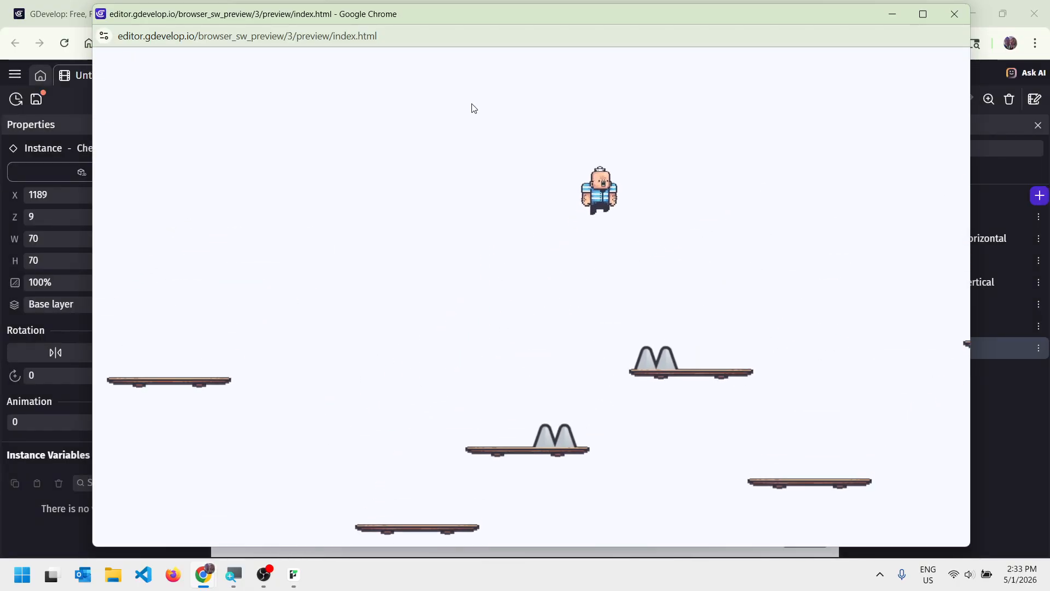
{"action": "key", "text": "space"}
{"action": "key", "text": "Left"}
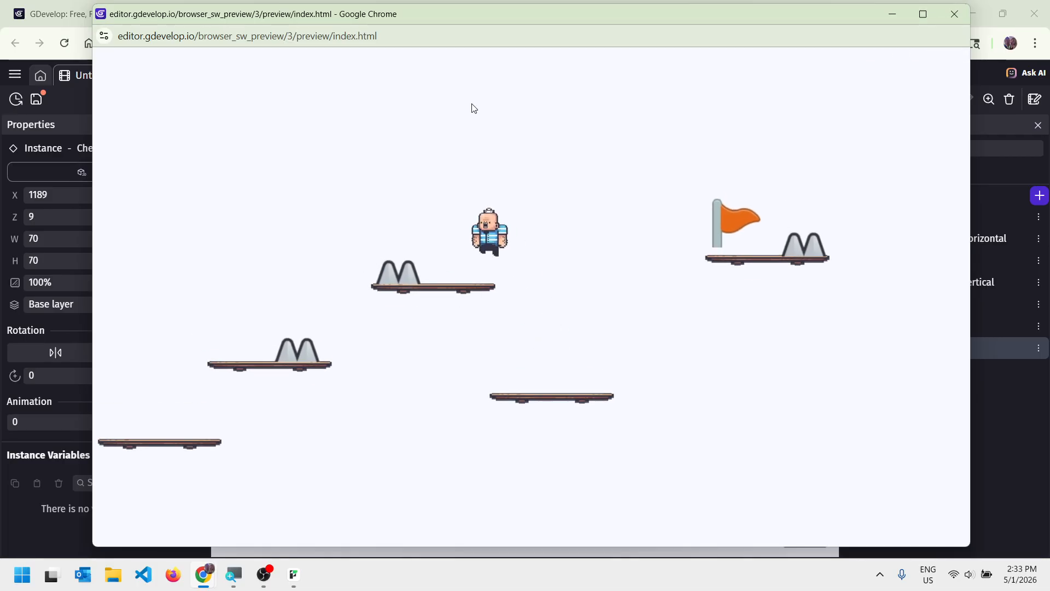
{"action": "key", "text": "space"}
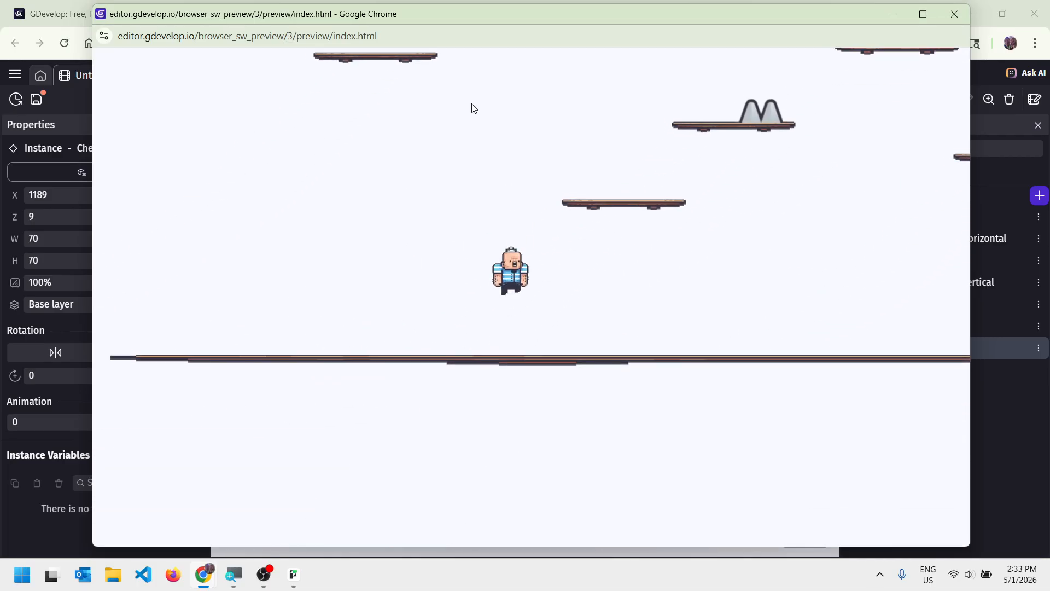
{"action": "key", "text": "Right"}
{"action": "key", "text": "space"}
{"action": "key", "text": "Right"}
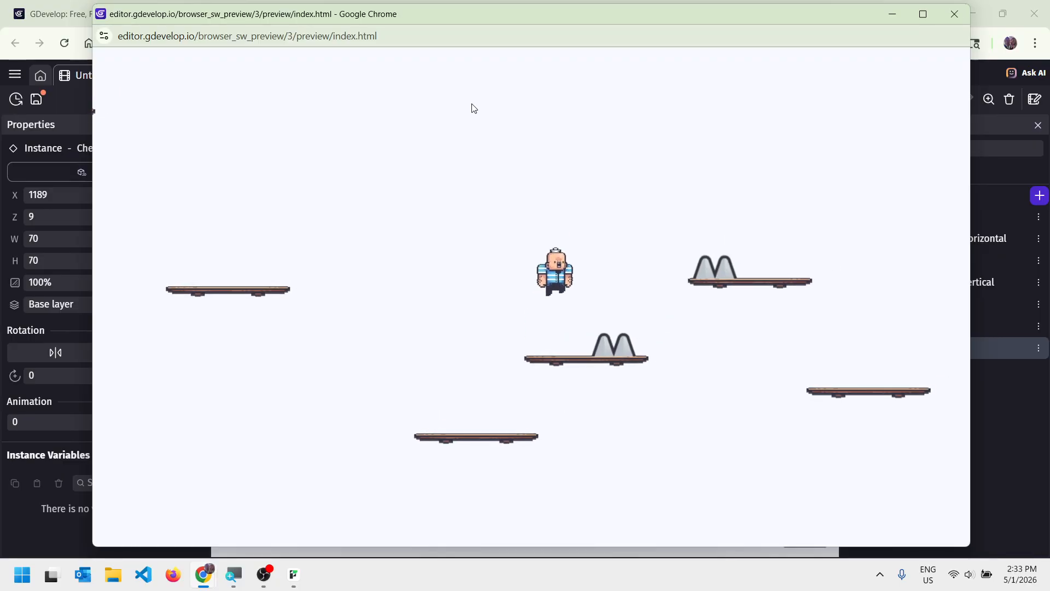
{"action": "key", "text": "space"}
{"action": "key", "text": "Right"}
{"action": "key", "text": "space"}
{"action": "key", "text": "Right"}
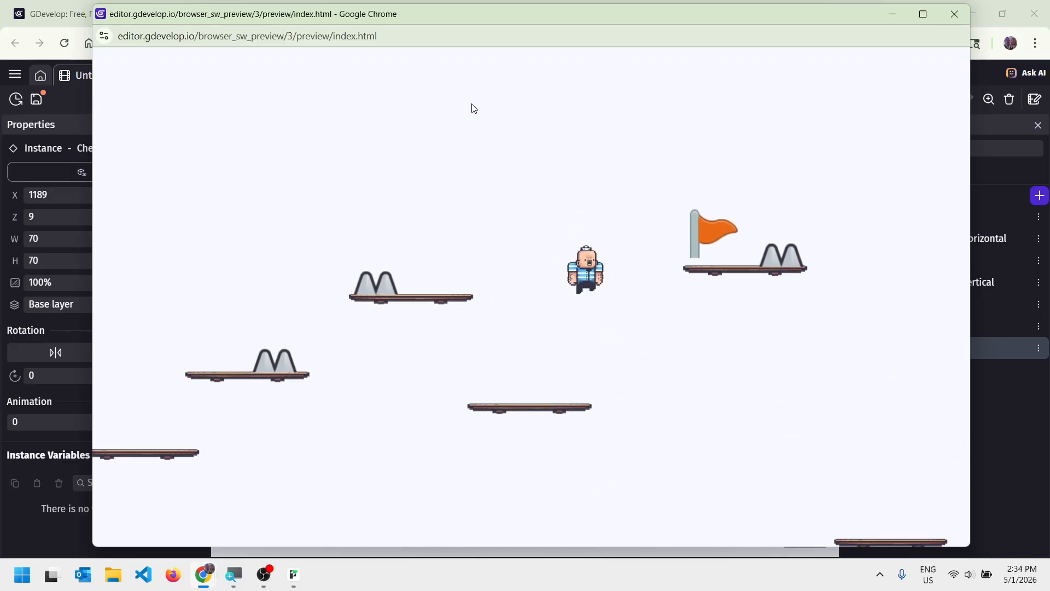
{"action": "key", "text": "space"}
{"action": "key", "text": "Right"}
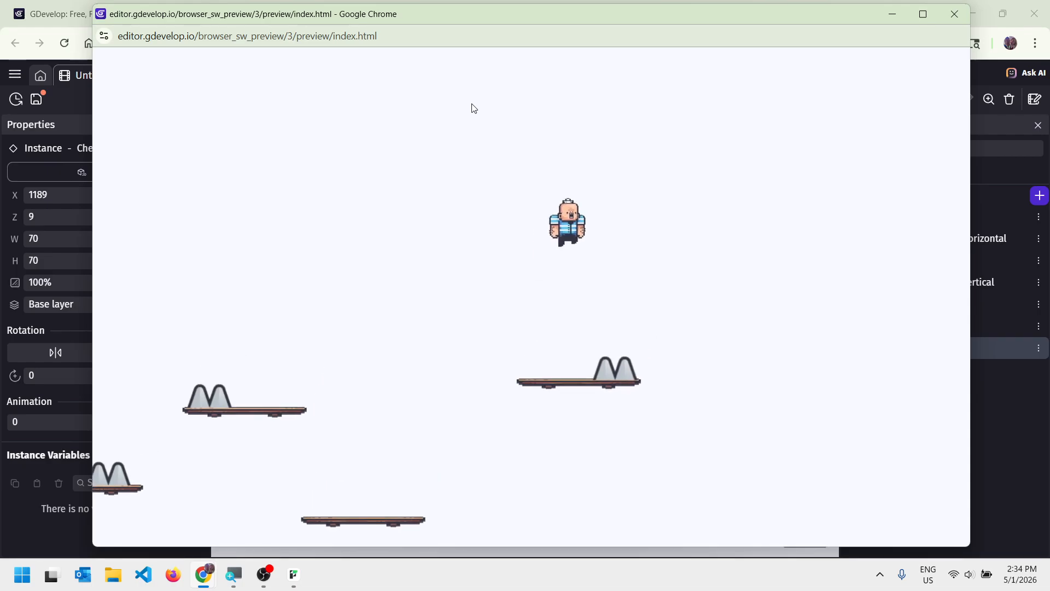
Test the respawn at the checkpoint, move Big_Guy around the far moving platform and the ground, and close the preview.
{"action": "key", "text": "Left"}
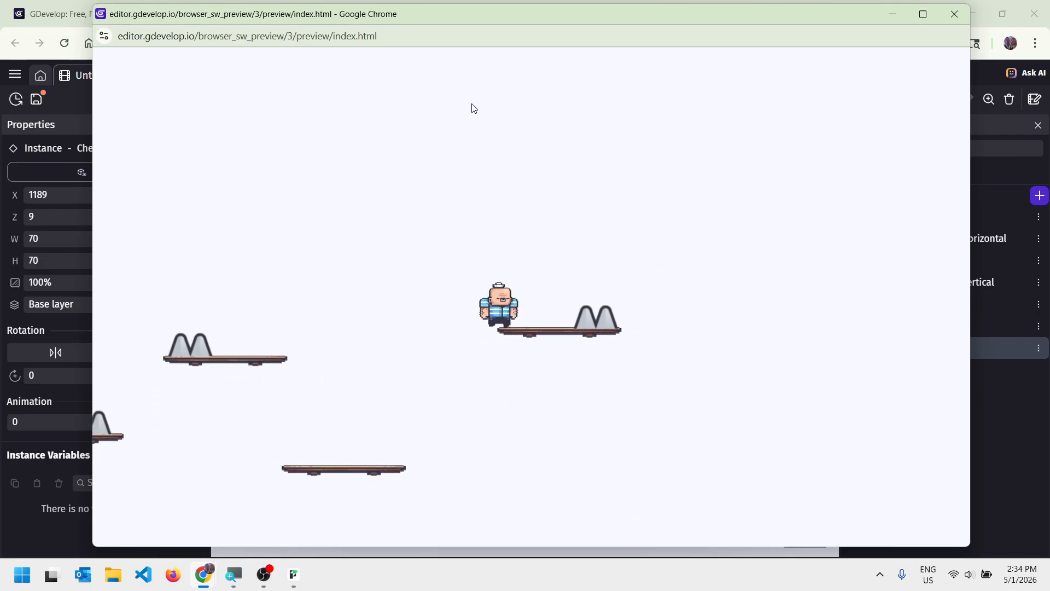
{"action": "key", "text": "Right"}
{"action": "key", "text": "space"}
{"action": "key", "text": "Right"}
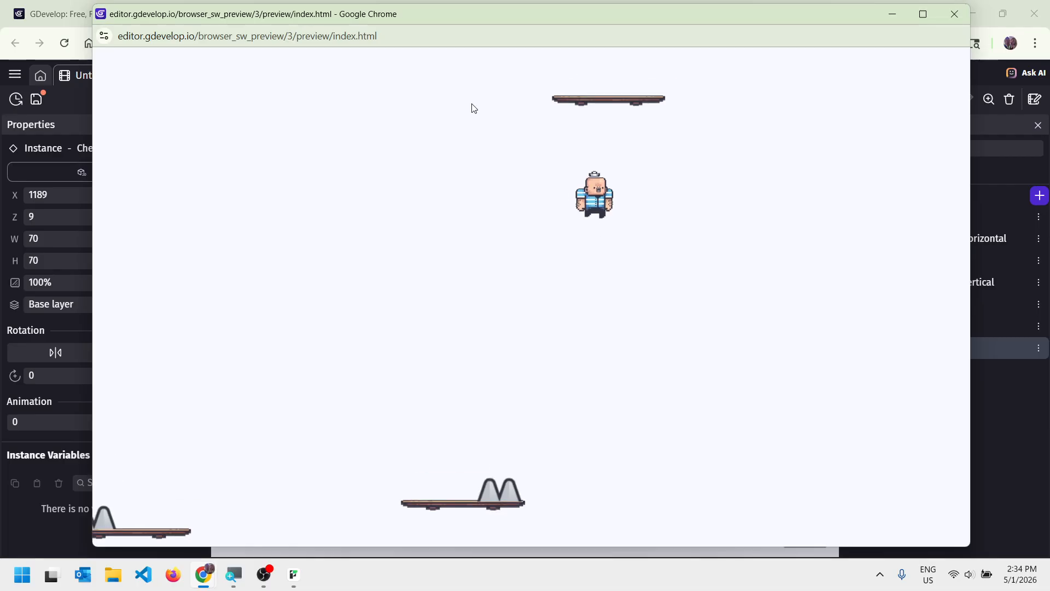
{"action": "key", "text": "Left"}
{"action": "key", "text": "Right"}
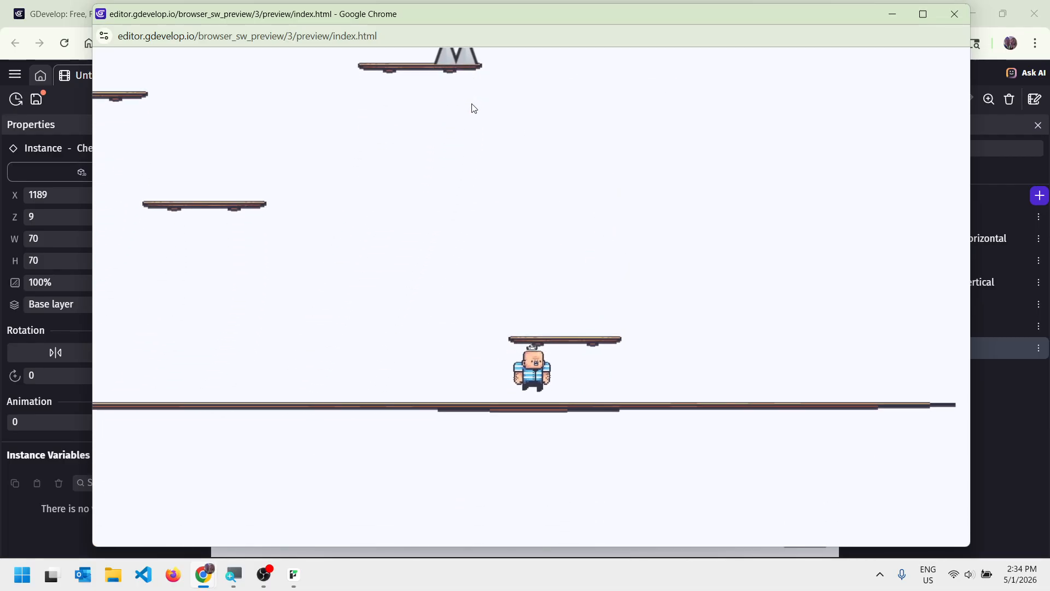
{"action": "key", "text": "Left"}
{"action": "key", "text": "space"}
{"action": "key", "text": "Left"}
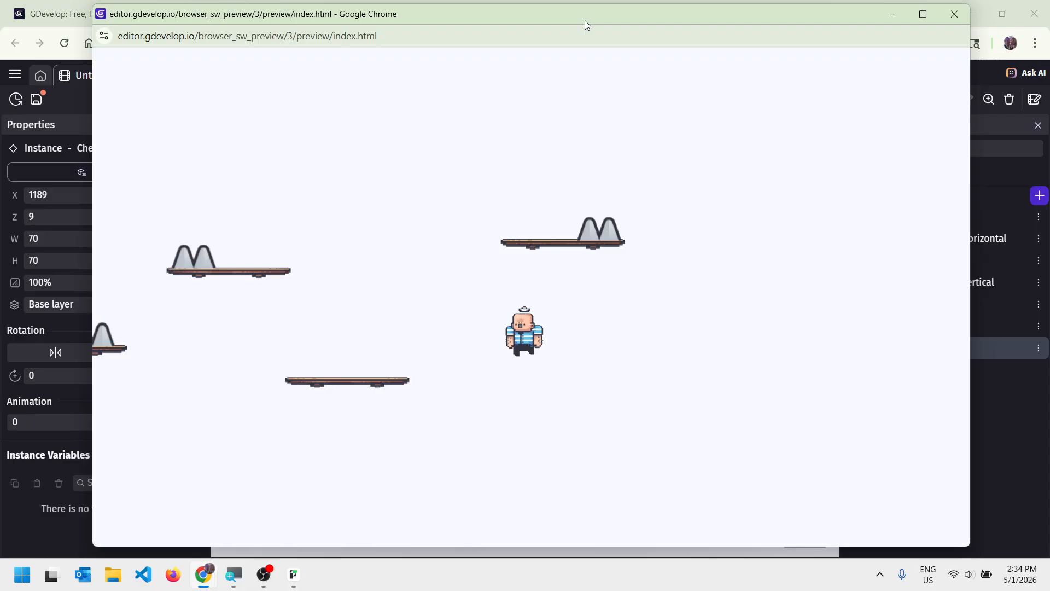
{"action": "left_click", "coordinate": [954, 14]}
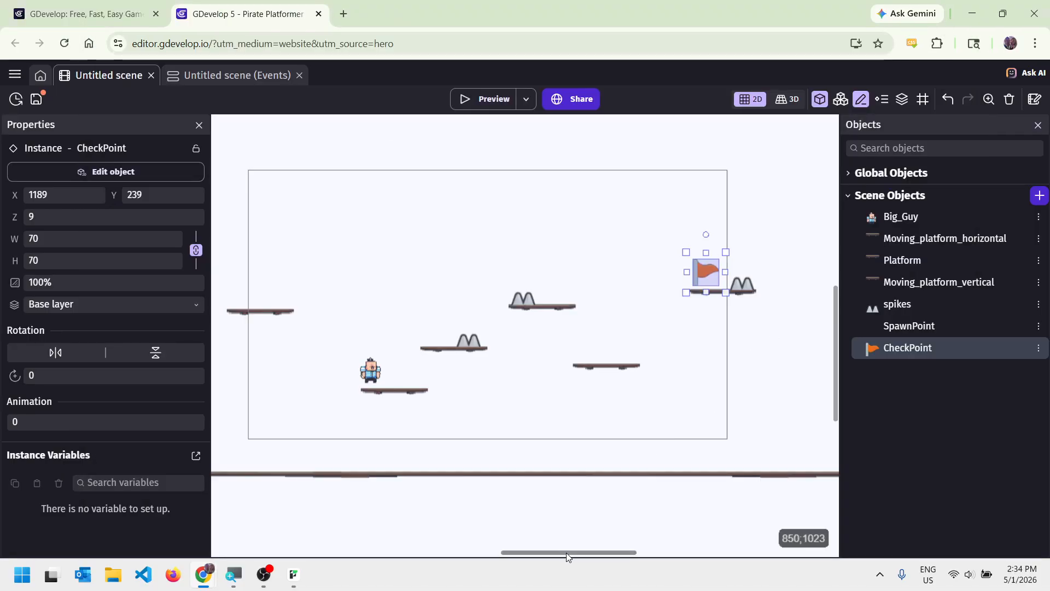
Bring the empty scene area beyond the farthest platform into view.
{"action": "left_click_drag", "start_coordinate": [566, 552], "coordinate": [621, 552]}
{"action": "scroll", "coordinate": [532, 358], "scroll_direction": "up", "scroll_amount": 2}
{"action": "scroll", "coordinate": [532, 360], "scroll_direction": "down", "scroll_amount": 3}
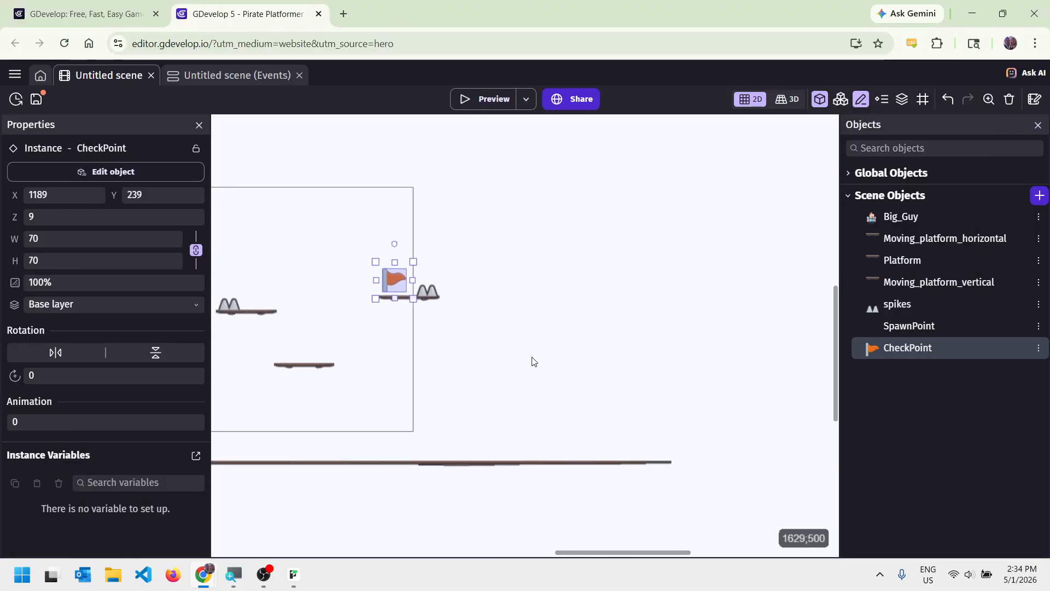